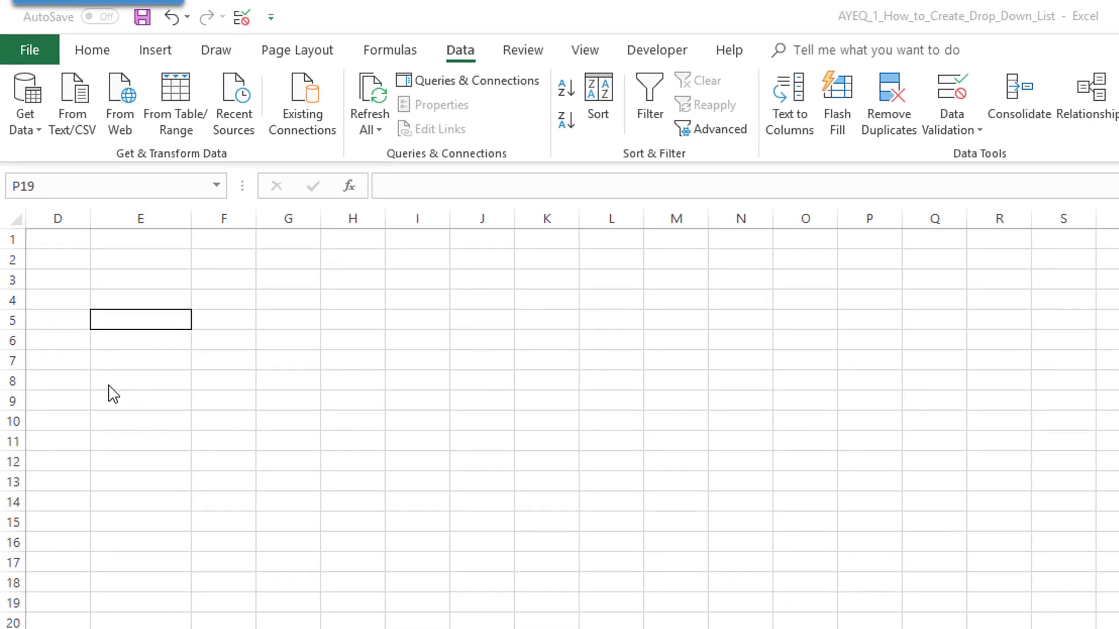
# Step: Choose the second employee in the drop-down list of cell E5
pyautogui.click(147, 317)
pyautogui.click(147, 317)
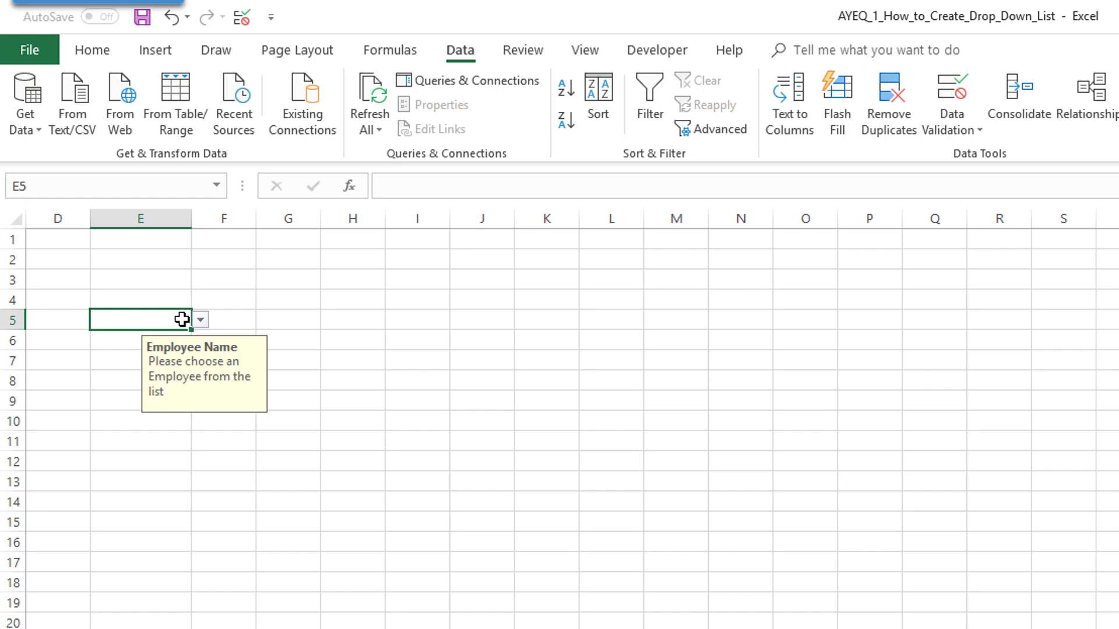
pyautogui.click(201, 320)
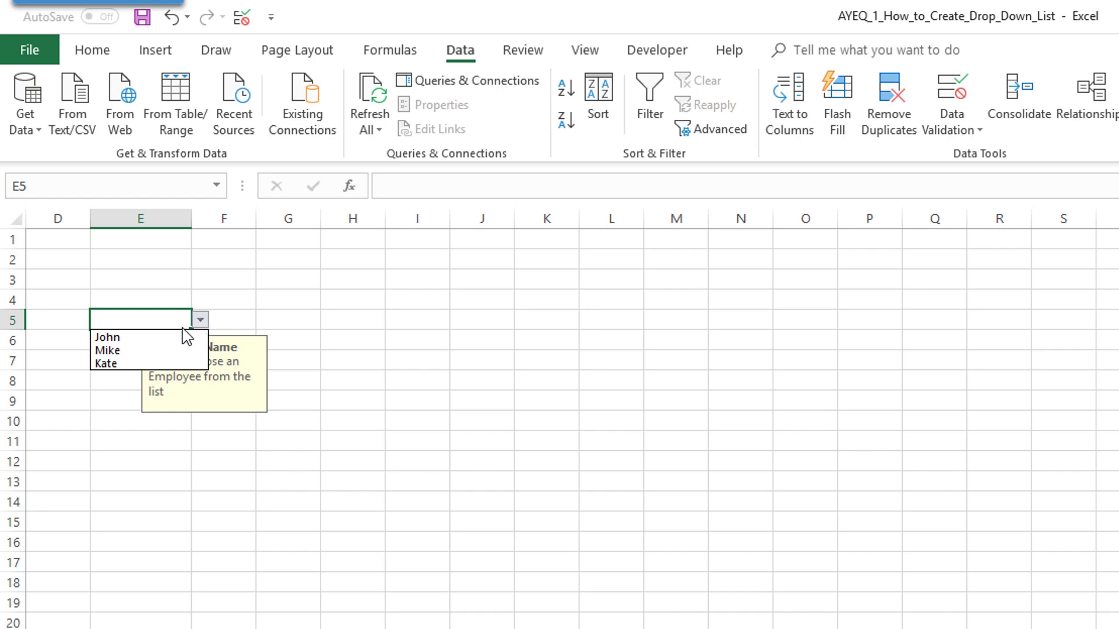
pyautogui.click(141, 352)
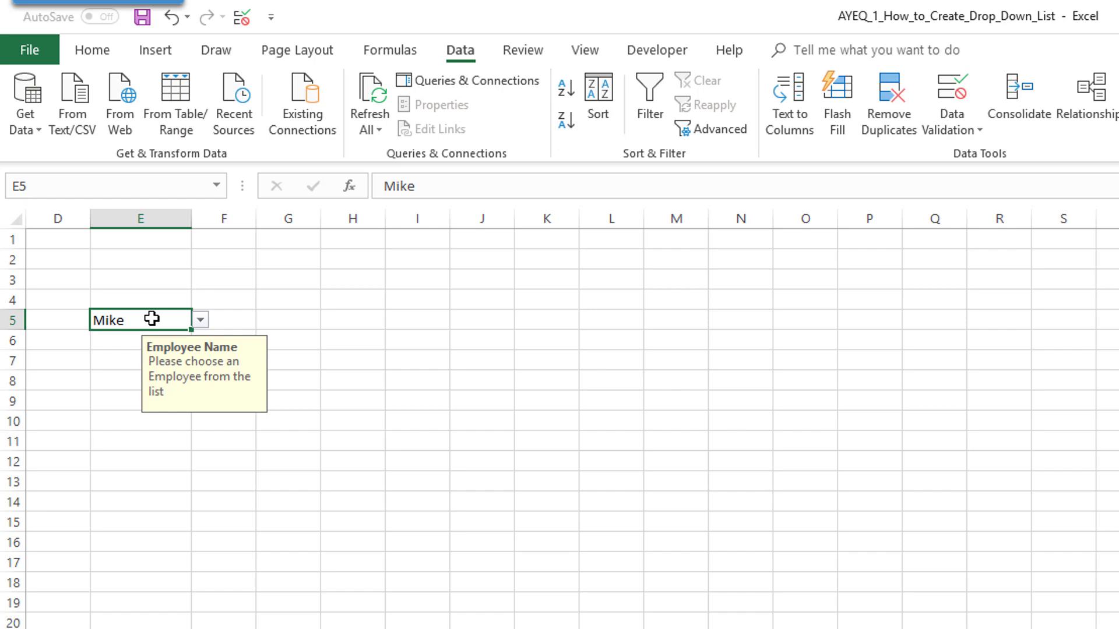
# Step: Try to enter an employee name that is not in the list in cell E5, and cancel the invalid entry
pyautogui.write('Don')
pyautogui.press('Return')
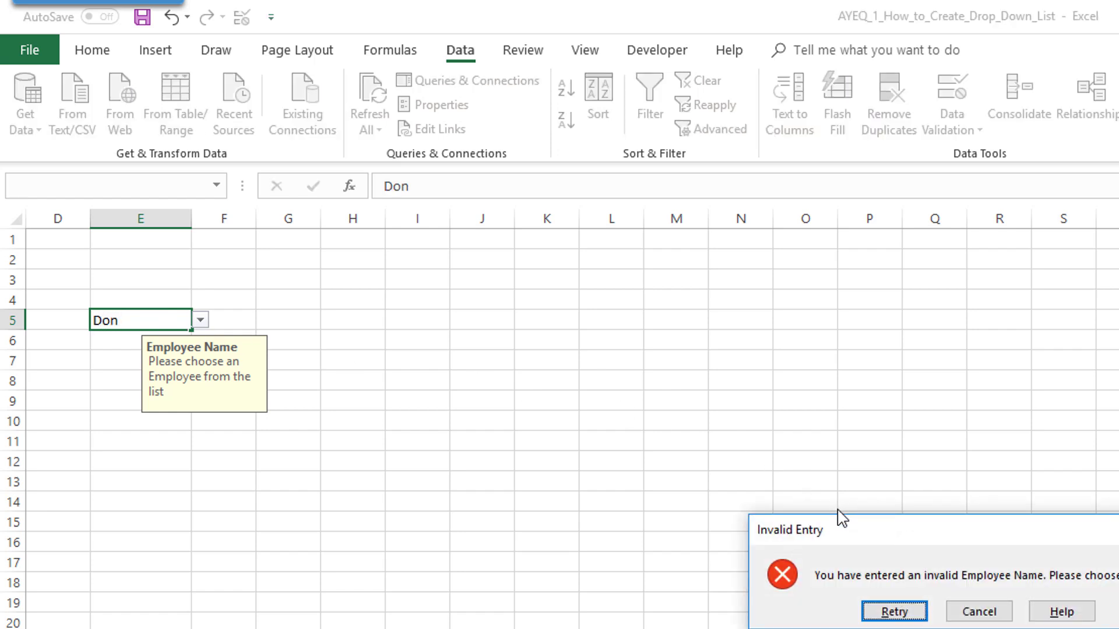
pyautogui.moveTo(839, 531); pyautogui.dragTo(665, 434)
pyautogui.moveTo(605, 400); pyautogui.dragTo(454, 350)
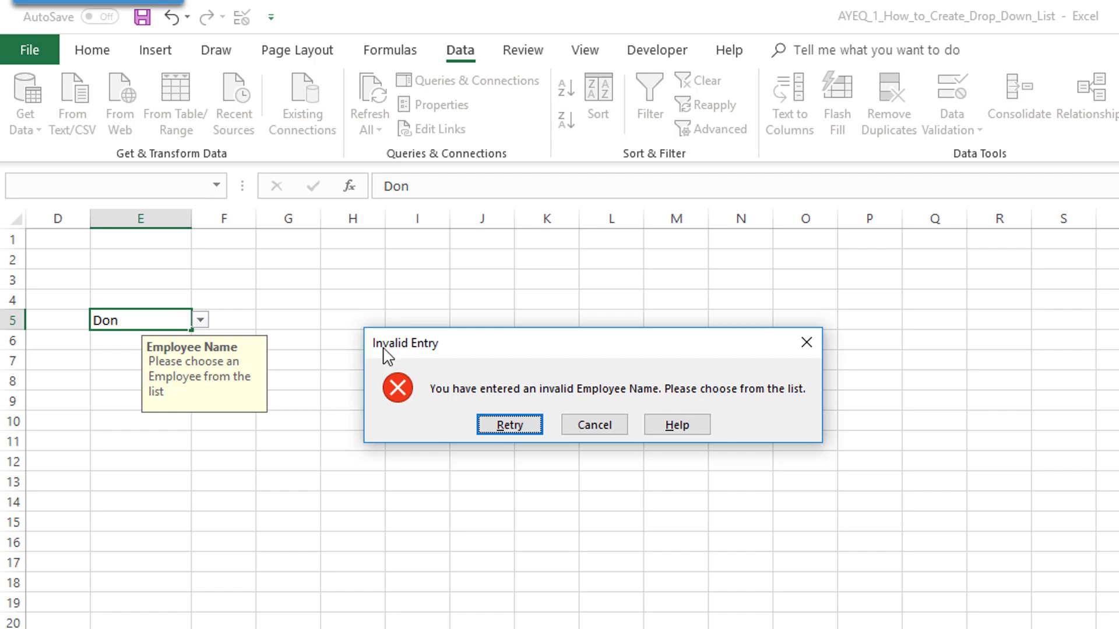
pyautogui.click(590, 426)
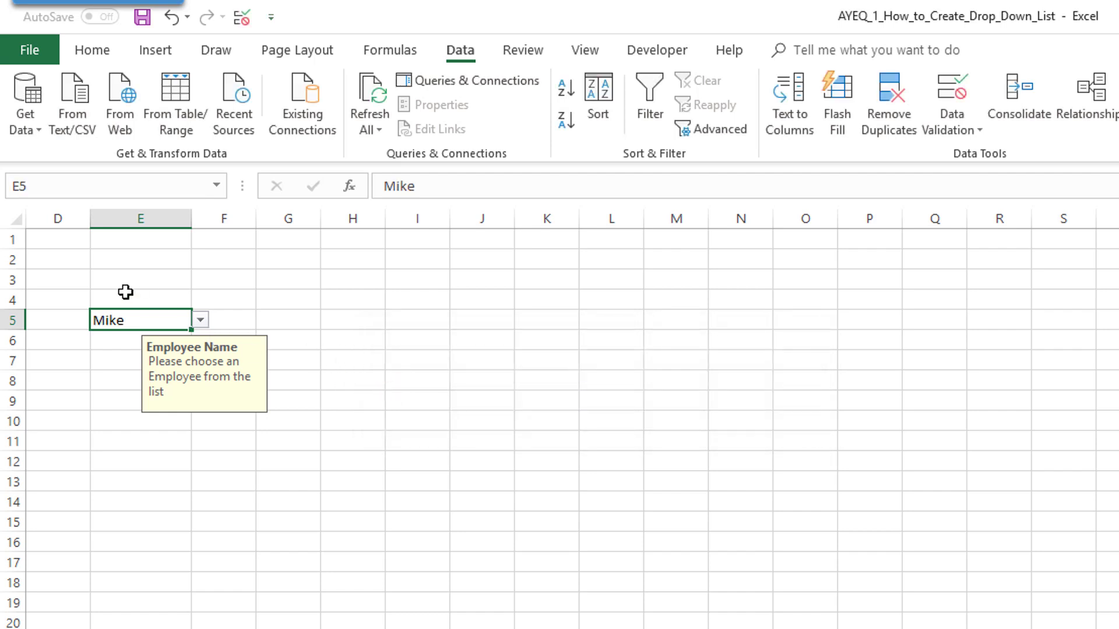
# Step: Change cell E5 to the first employee offered by its drop-down list
pyautogui.click(200, 320)
pyautogui.click(166, 337)
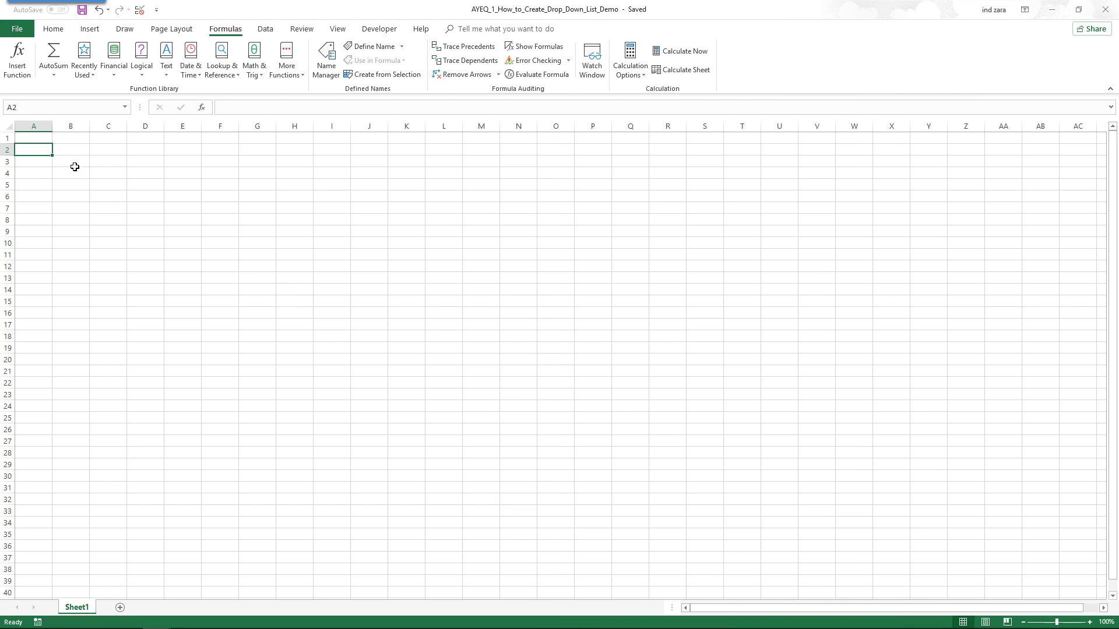
# Step: Enter the title "List of values" in A1 and the column header "Employee Name" in A3
pyautogui.click(49, 140)
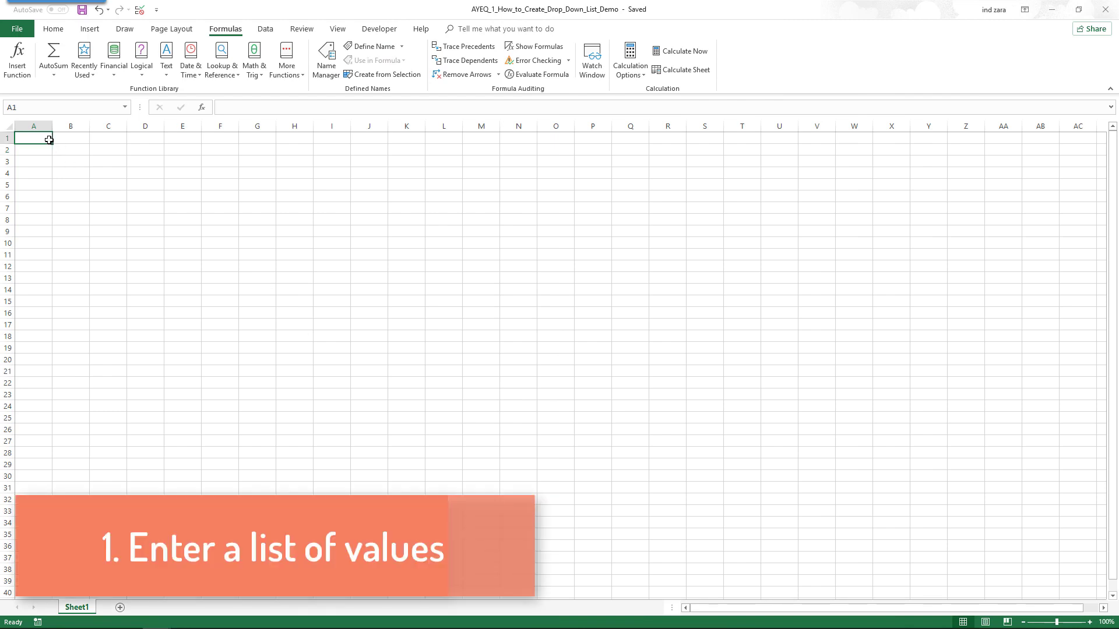
pyautogui.write('List of ')
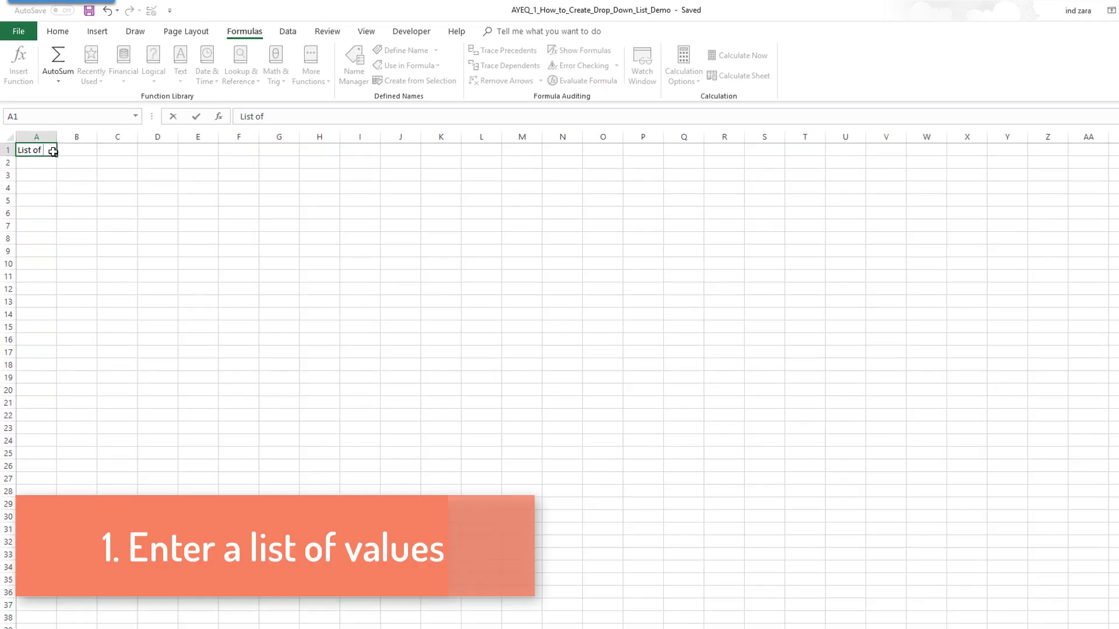
pyautogui.write('values')
pyautogui.press('Return')
pyautogui.press('Return')
pyautogui.press('Return')
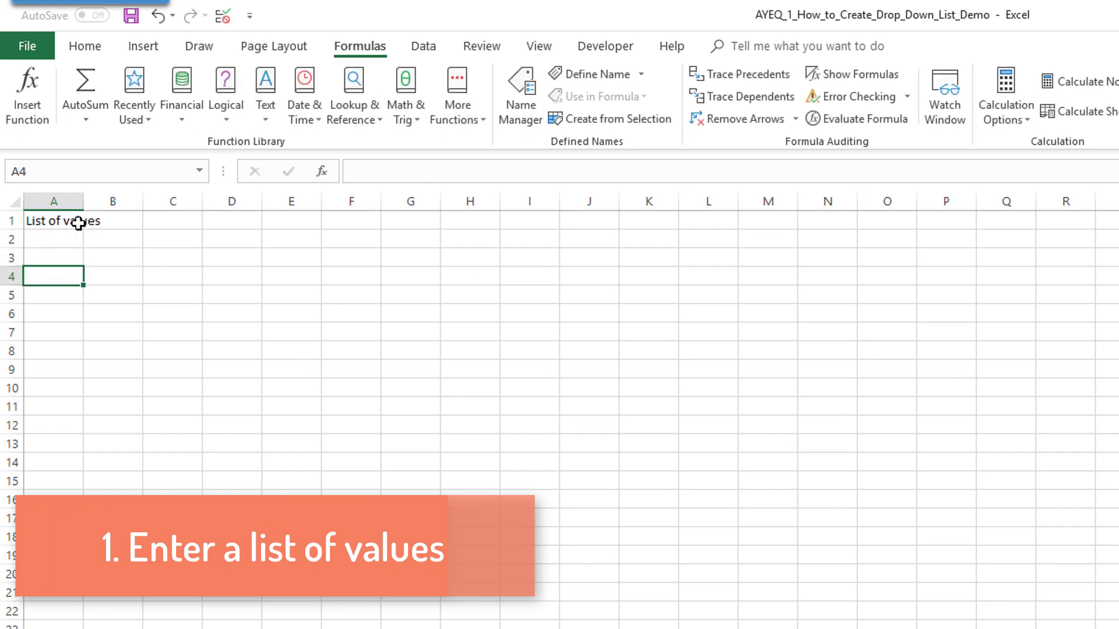
pyautogui.press('Up')
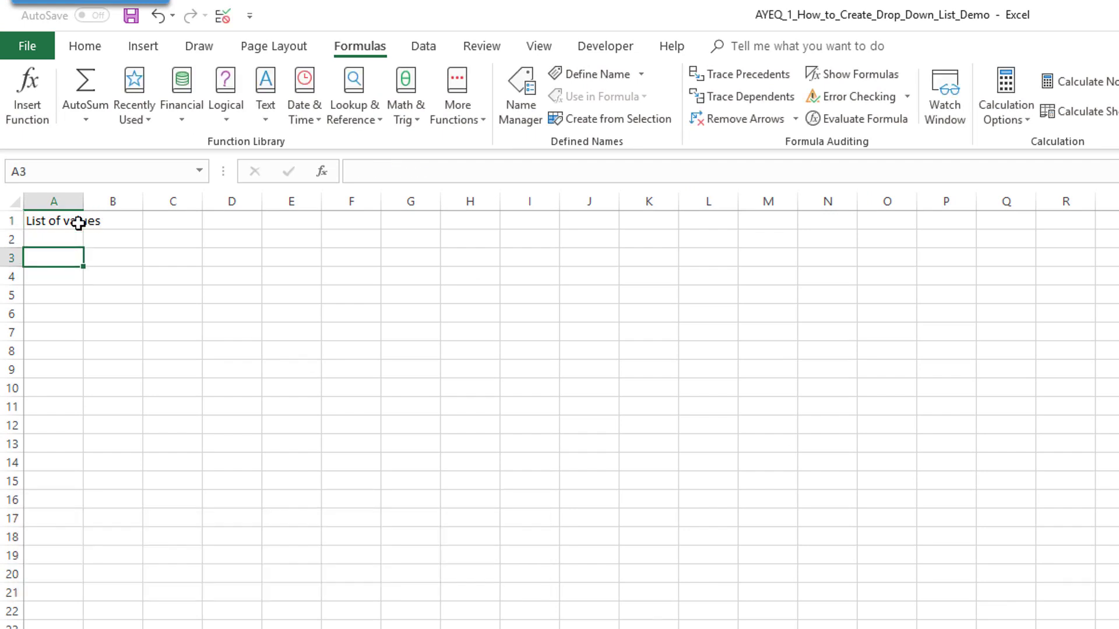
pyautogui.write('Employee Name')
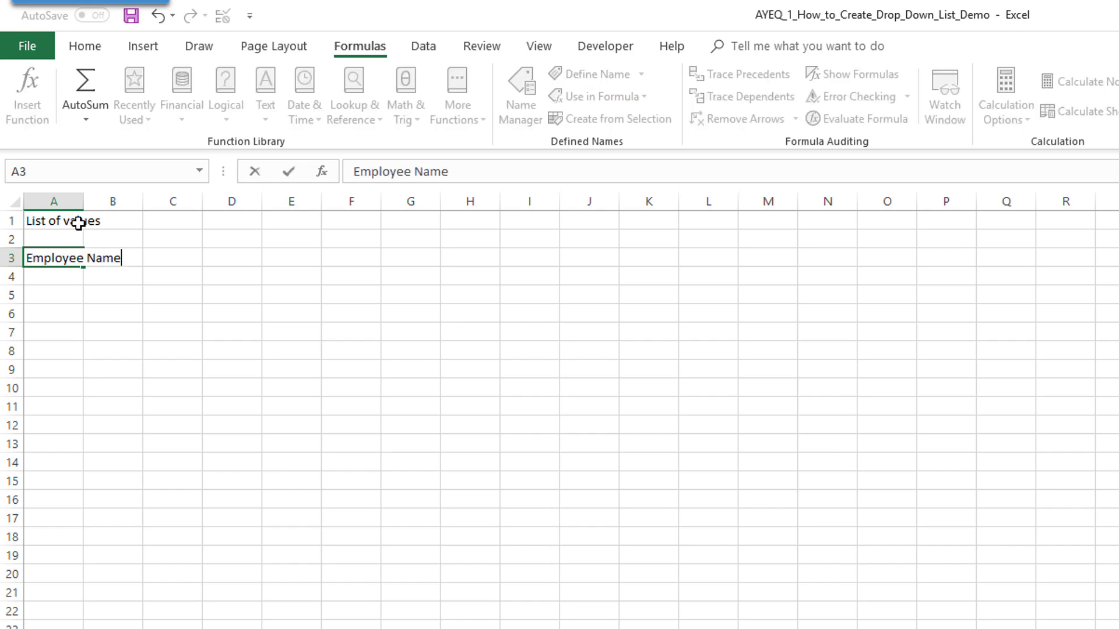
pyautogui.press('Return')
# Step: Enter three employee first names in A4:A6 and fit column A's width to its contents
pyautogui.write('Mike')
pyautogui.press('Return')
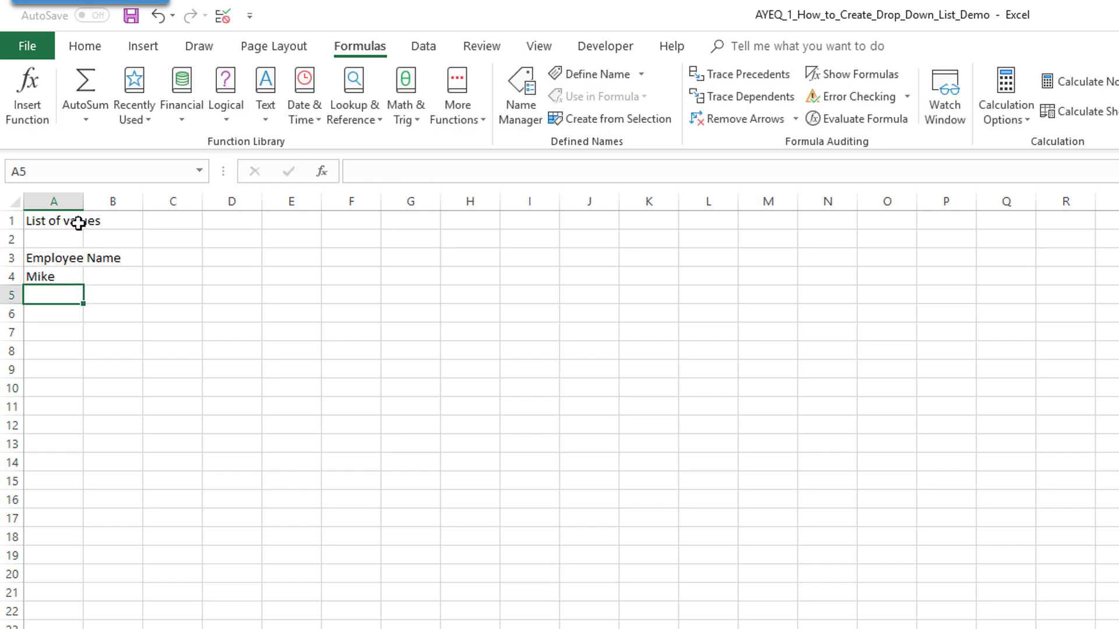
pyautogui.write('o')
pyautogui.press('BackSpace')
pyautogui.write('John')
pyautogui.press('Return')
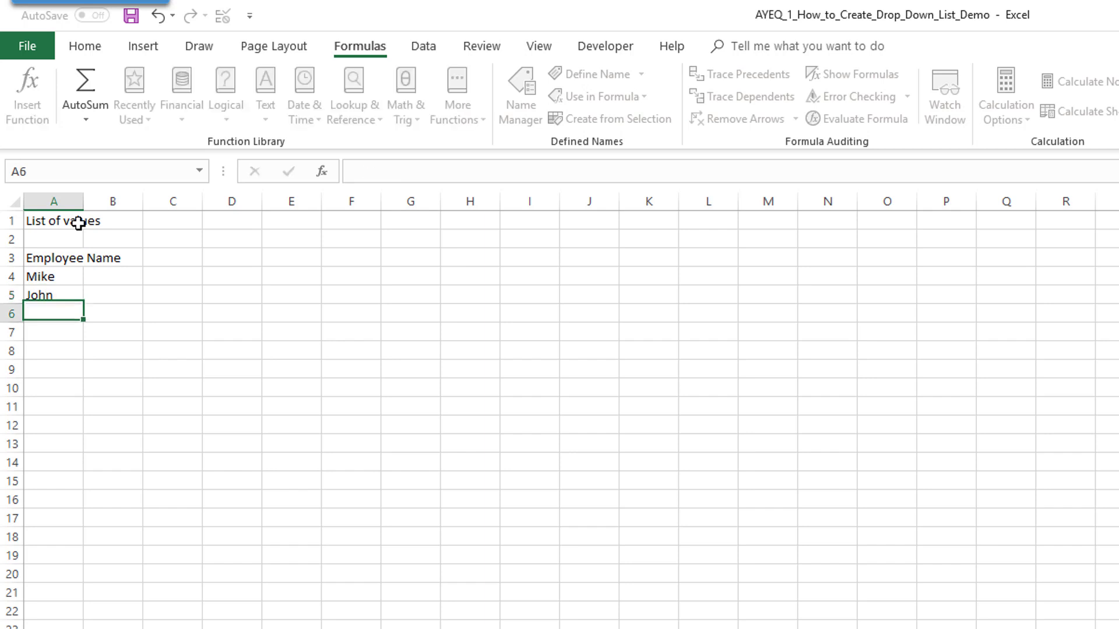
pyautogui.write('Kate')
pyautogui.press('Return')
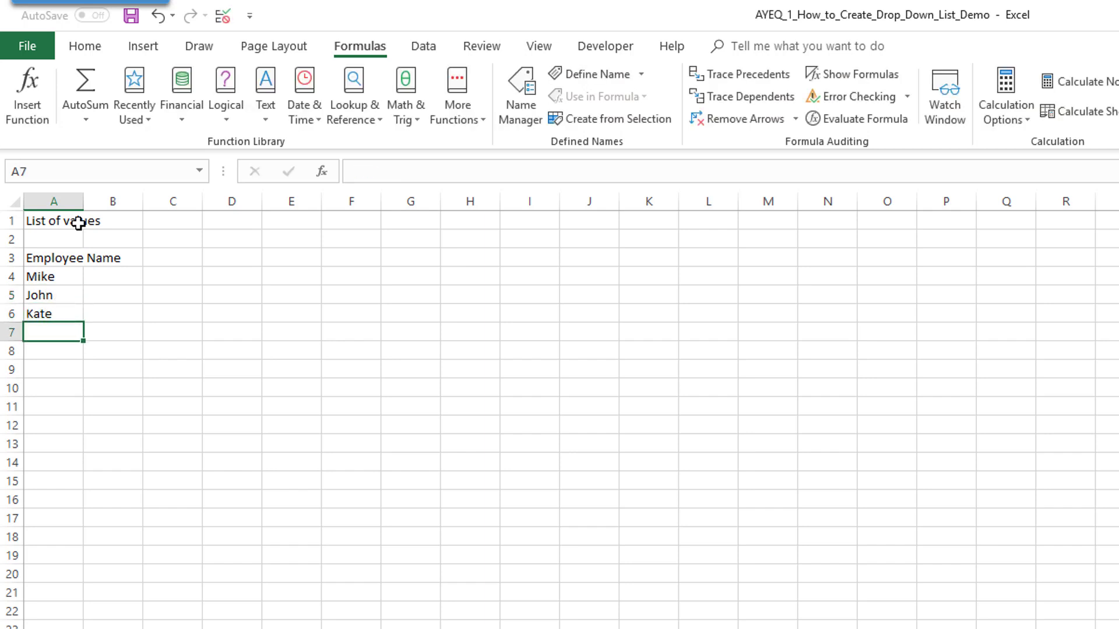
pyautogui.doubleClick(83, 202)
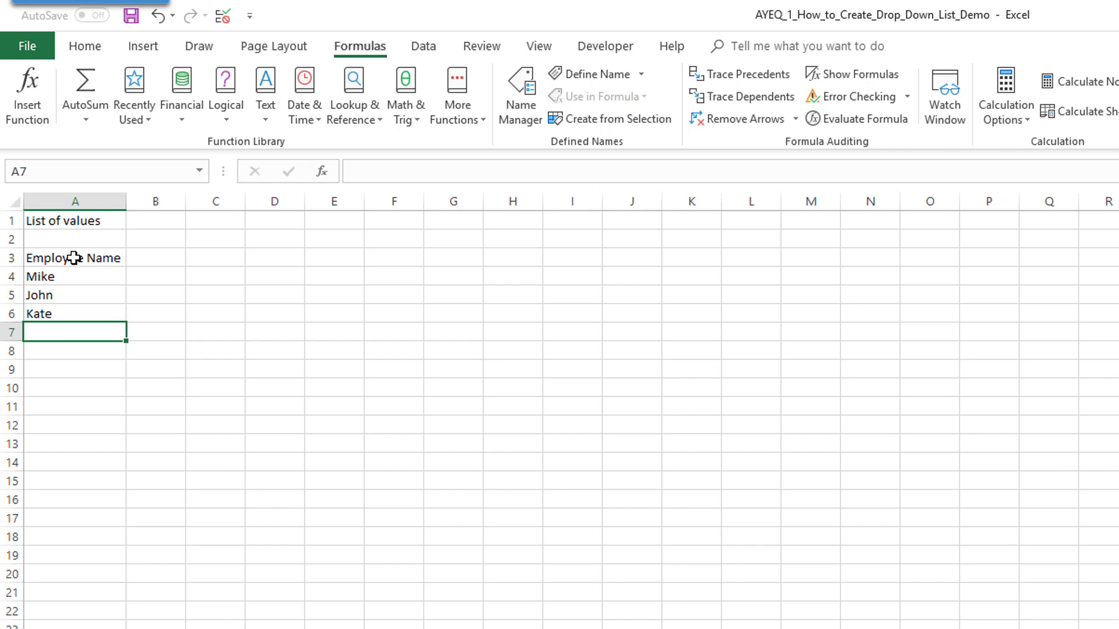
# Step: Convert the range A3:A6 to a table with headers
pyautogui.moveTo(74, 258); pyautogui.dragTo(77, 315)
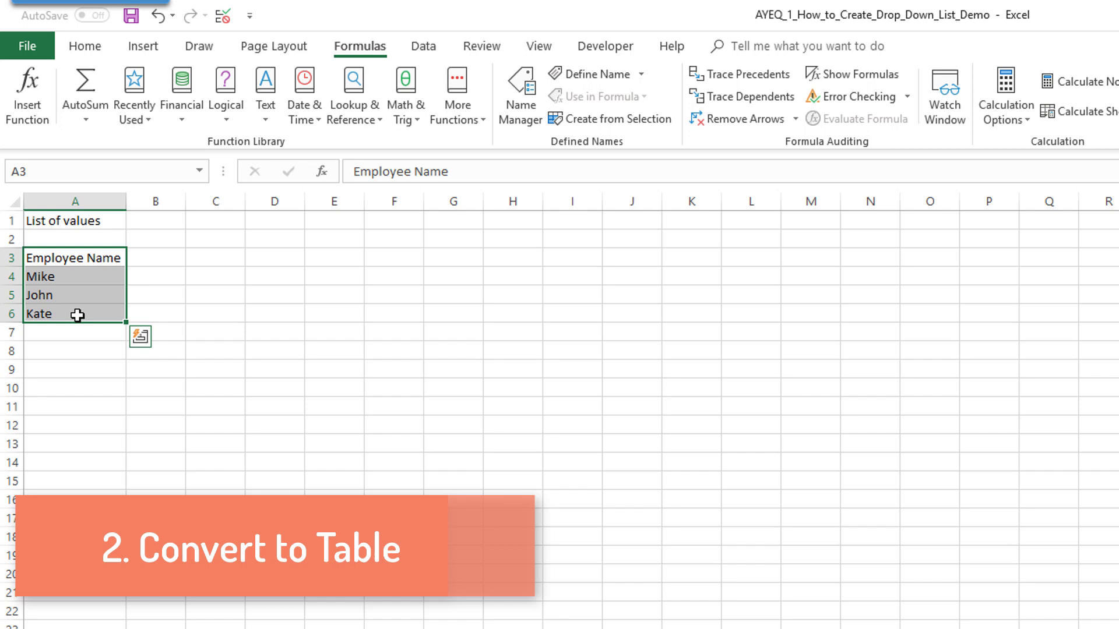
pyautogui.hotkey('ctrl', 't')
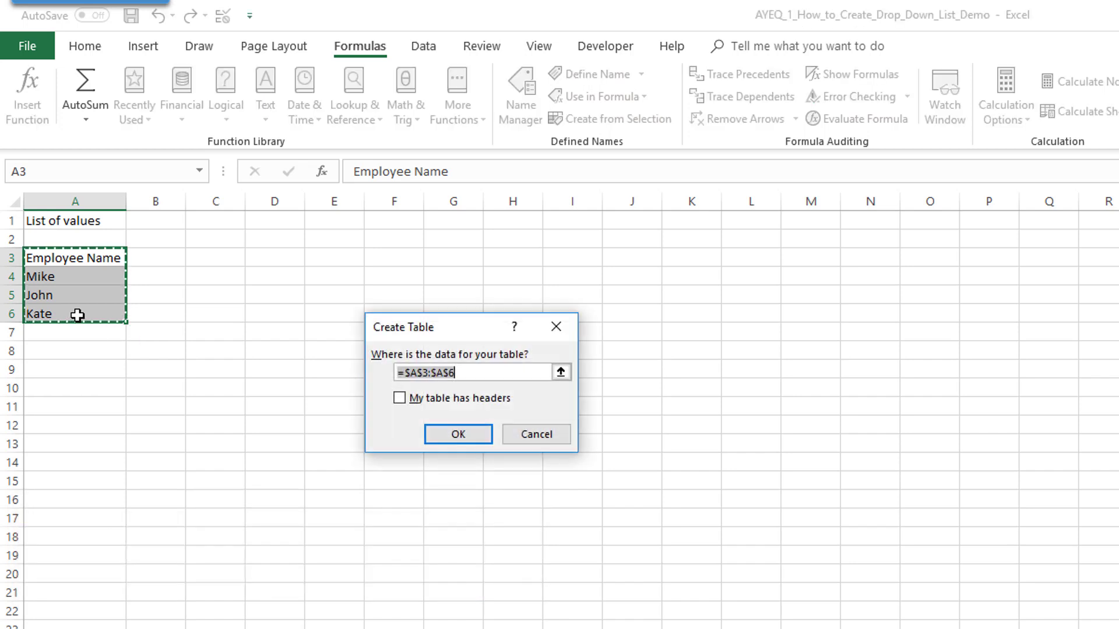
pyautogui.click(400, 399)
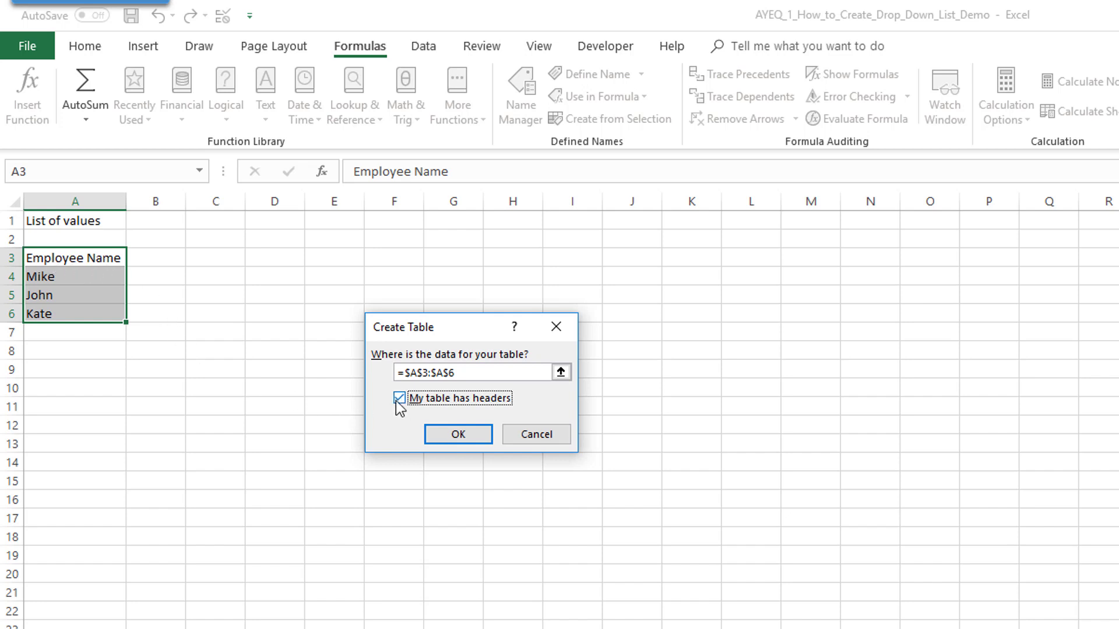
pyautogui.click(437, 436)
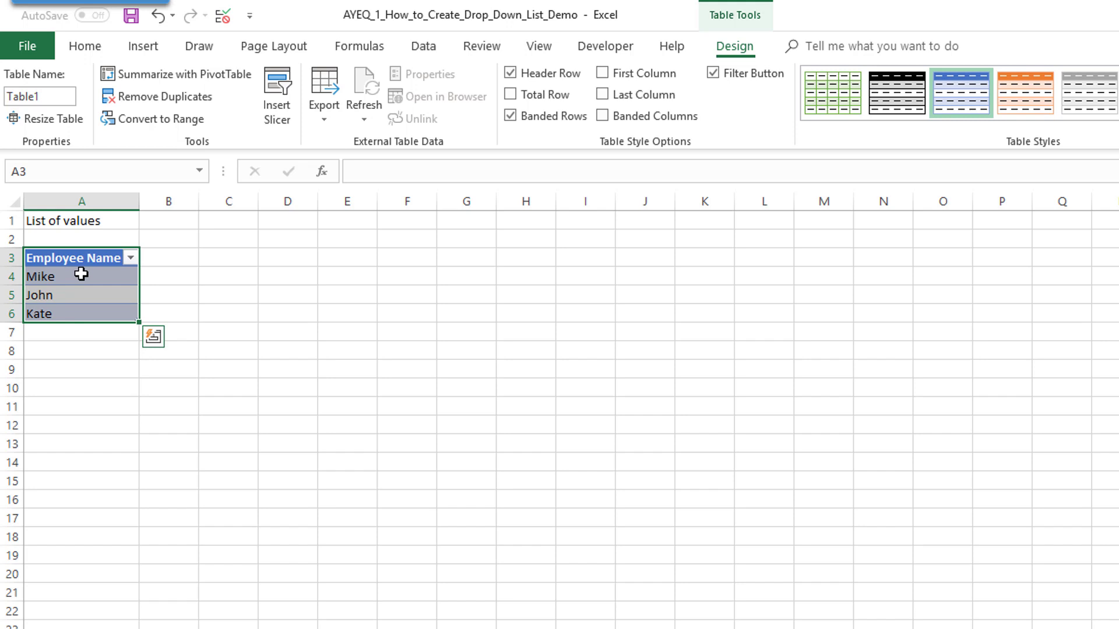
# Step: Define the workbook-scoped name L_EMP for the table's employee entries, referring to =Table1[Employee Name]
pyautogui.moveTo(81, 274); pyautogui.dragTo(69, 313)
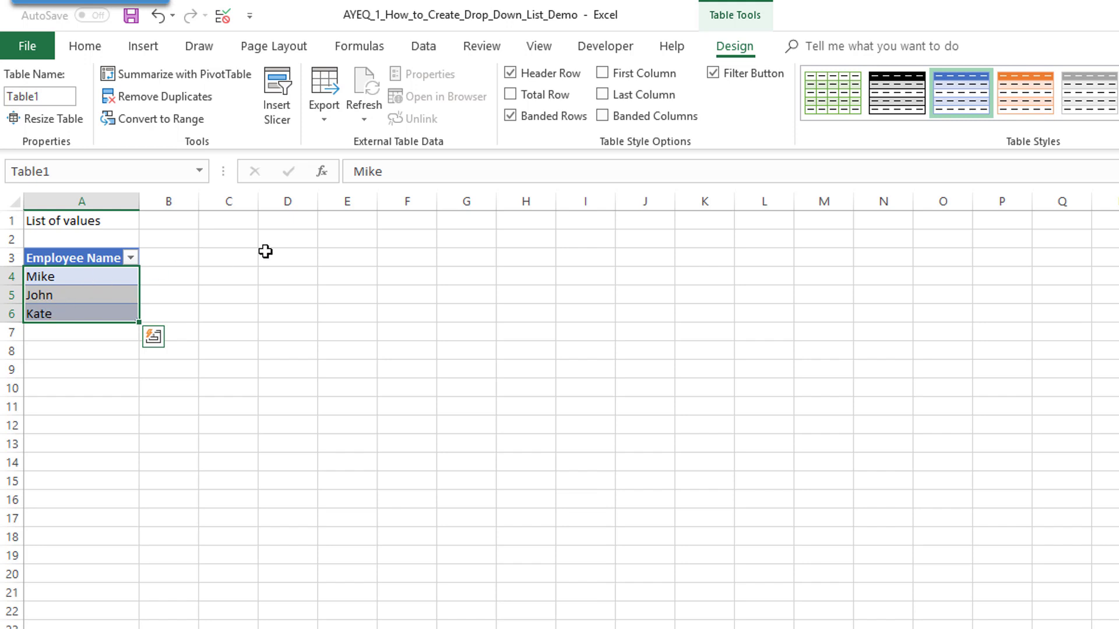
pyautogui.click(349, 48)
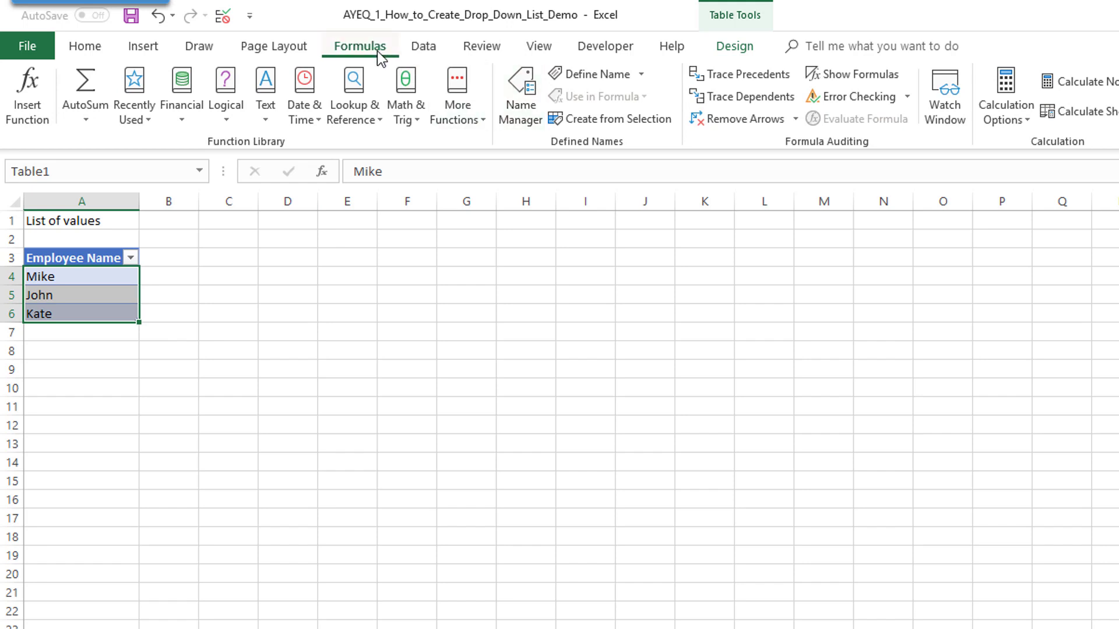
pyautogui.click(518, 107)
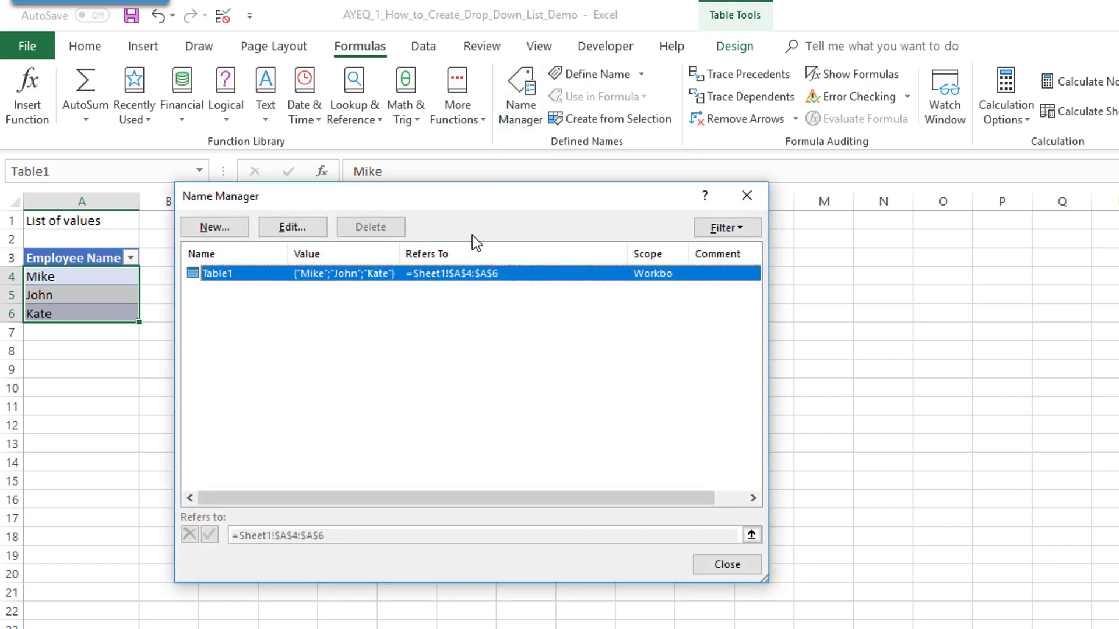
pyautogui.moveTo(464, 202); pyautogui.dragTo(476, 232)
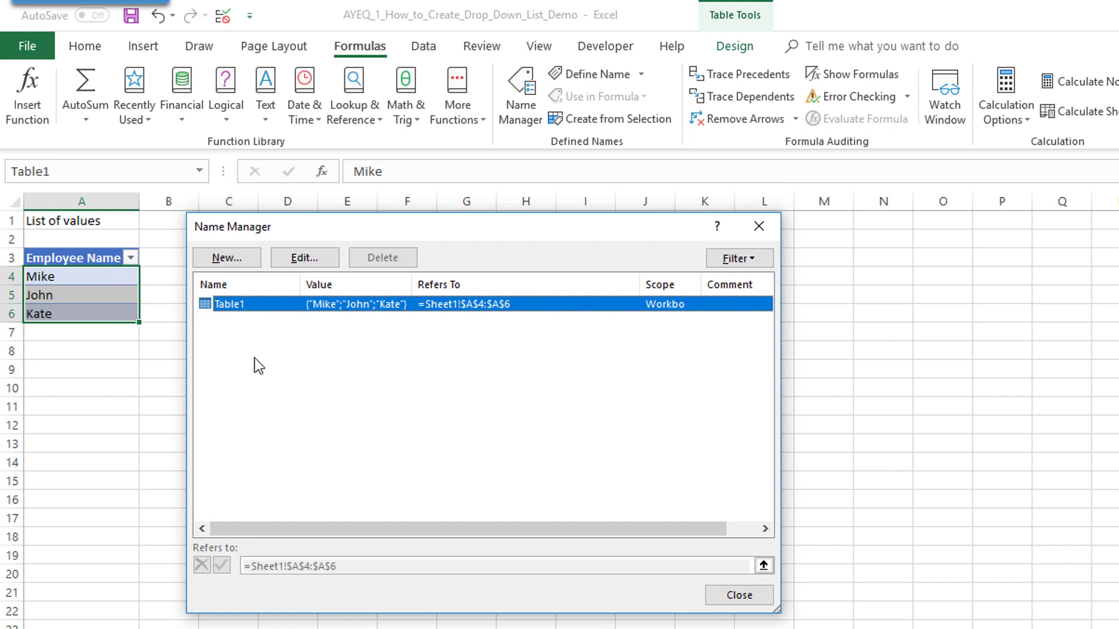
pyautogui.click(233, 254)
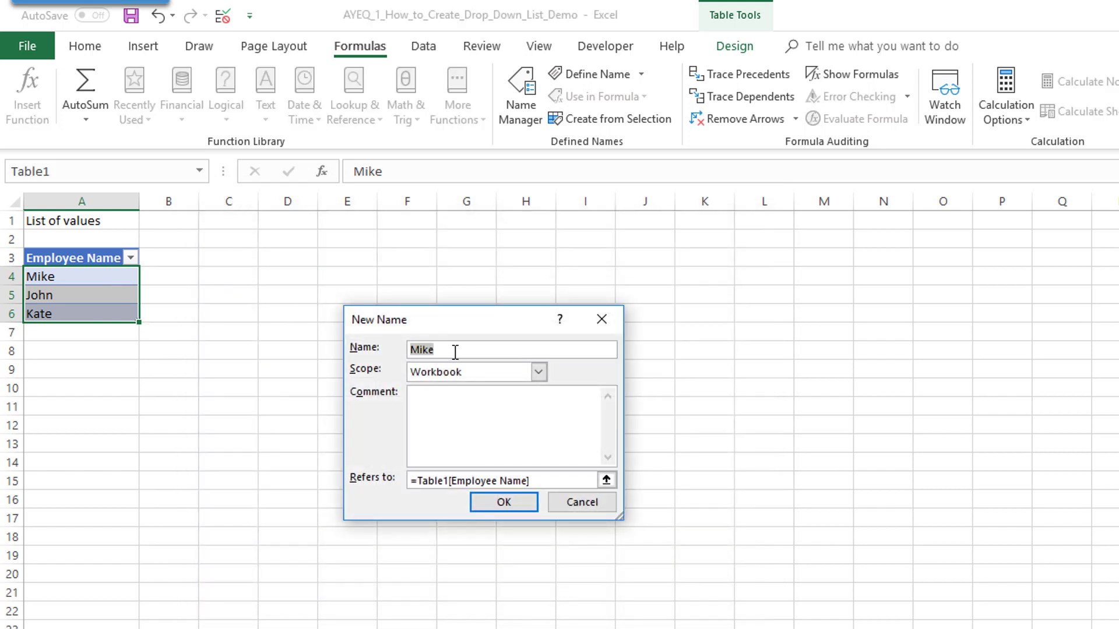
pyautogui.click(421, 480)
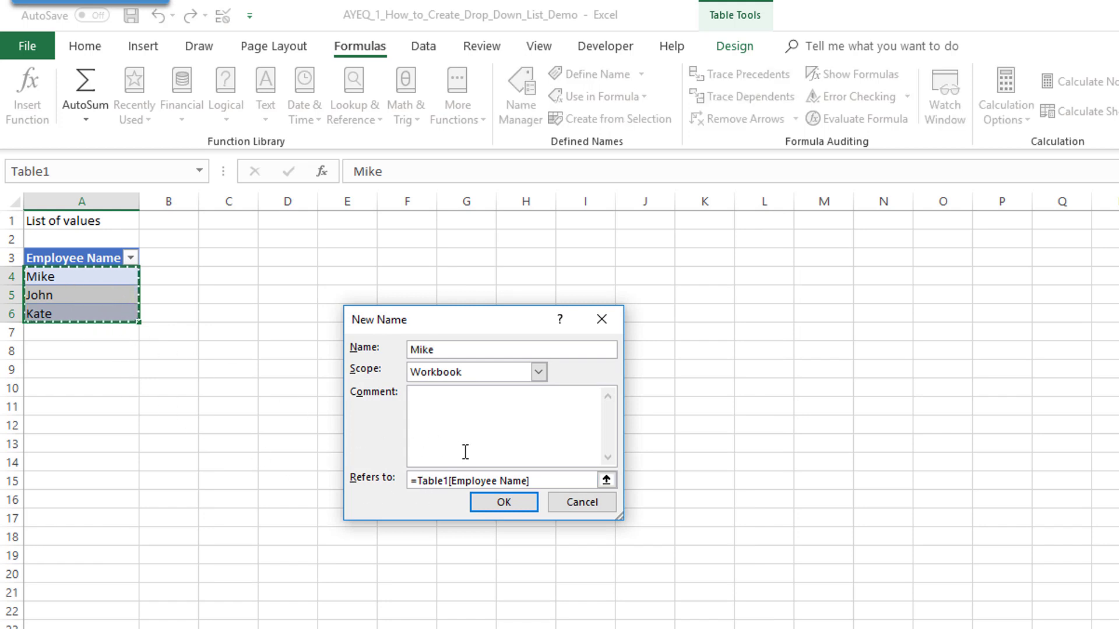
pyautogui.moveTo(455, 353); pyautogui.dragTo(410, 355)
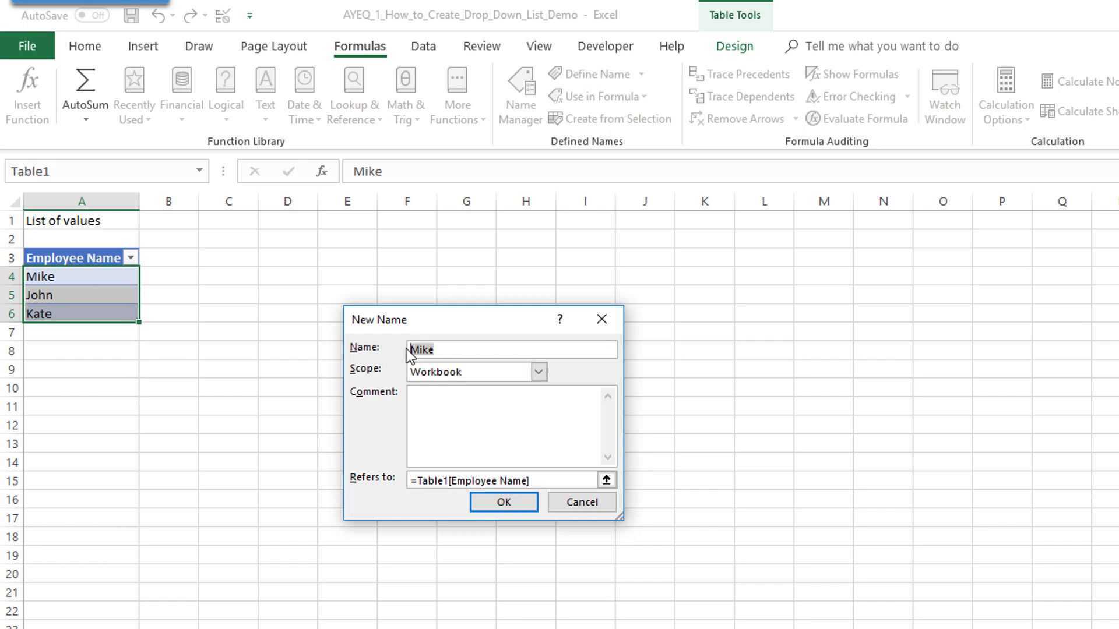
pyautogui.press('BackSpace')
pyautogui.write('L_EMP')
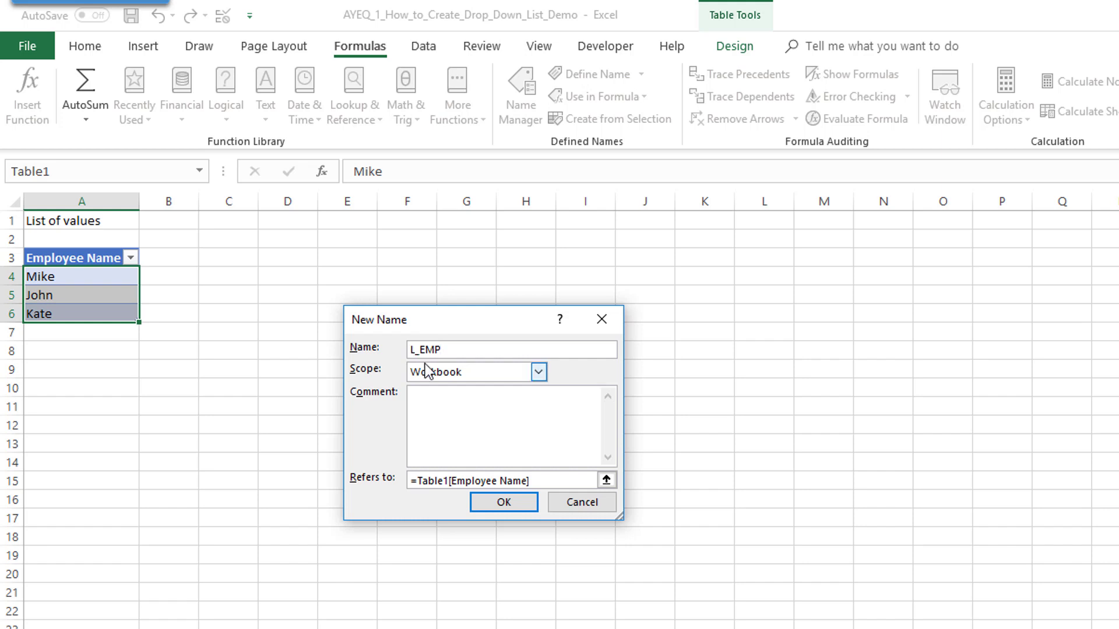
pyautogui.click(506, 502)
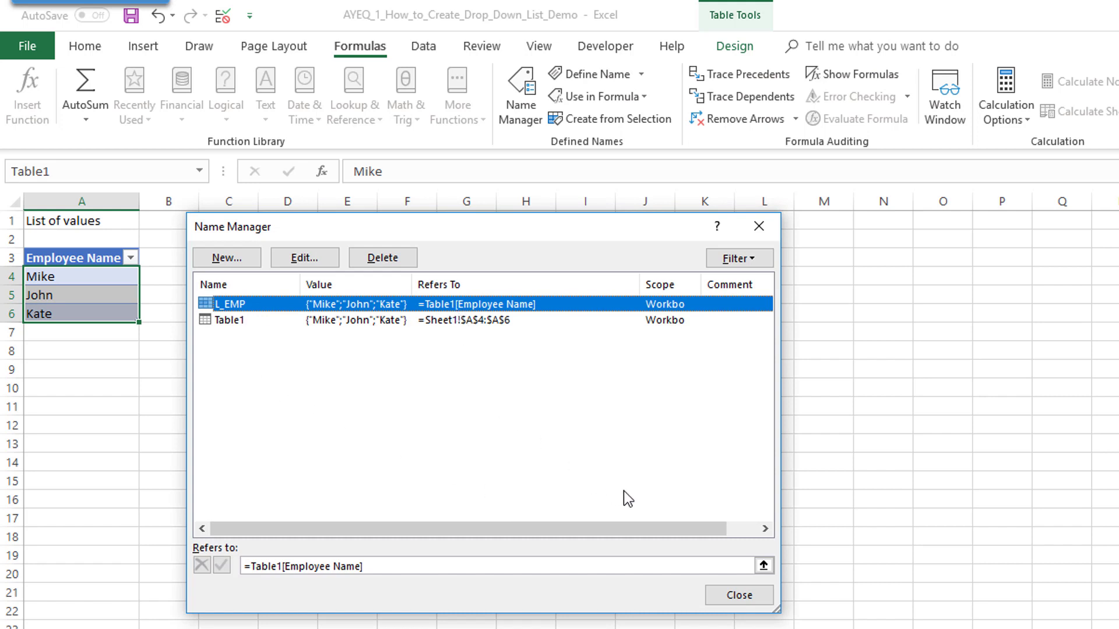
pyautogui.click(732, 597)
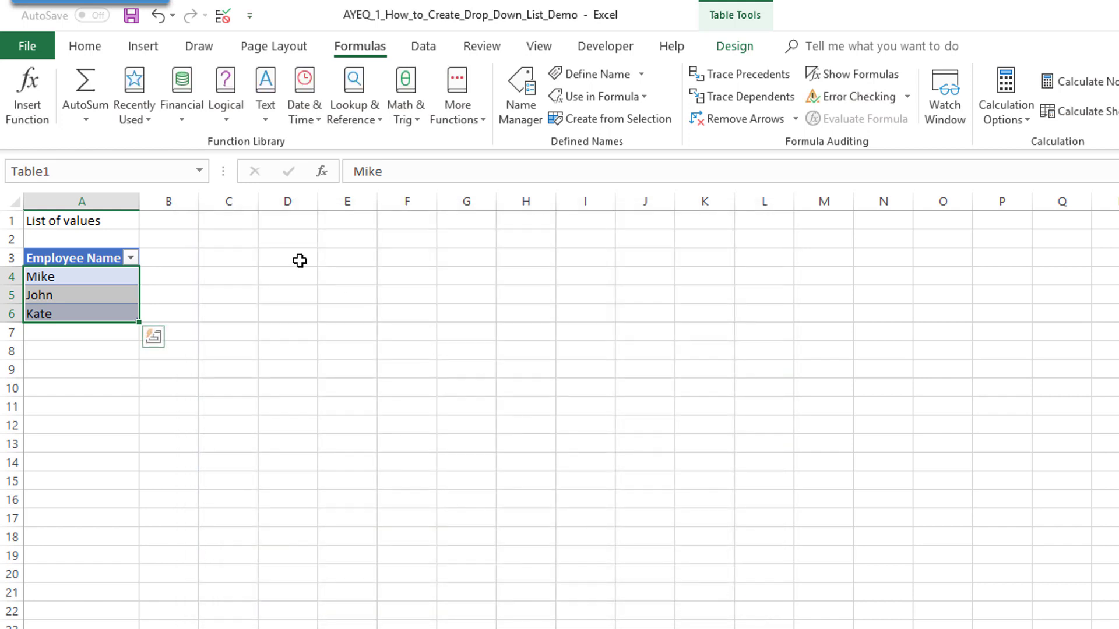
# Step: Fill cell E3 with yellow and widen column E slightly
pyautogui.click(299, 261)
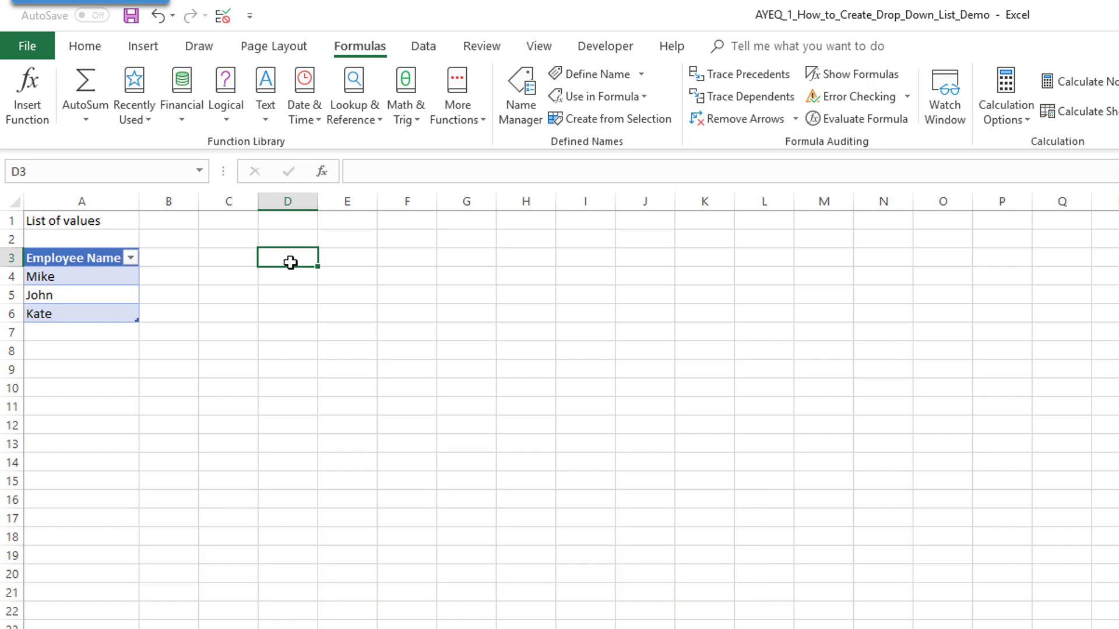
pyautogui.click(343, 257)
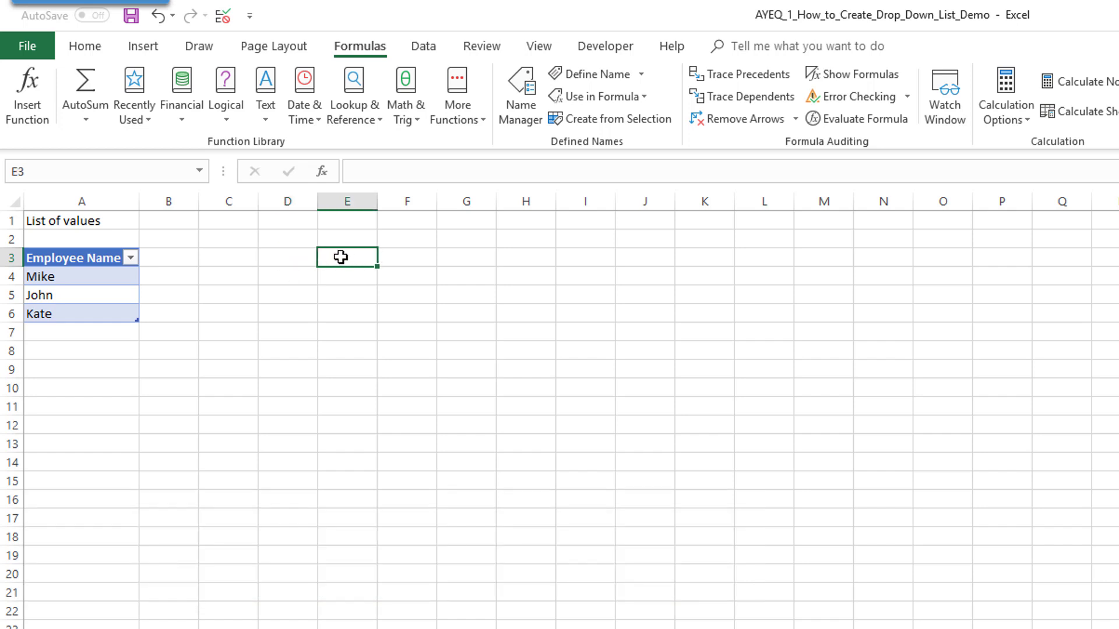
pyautogui.click(85, 46)
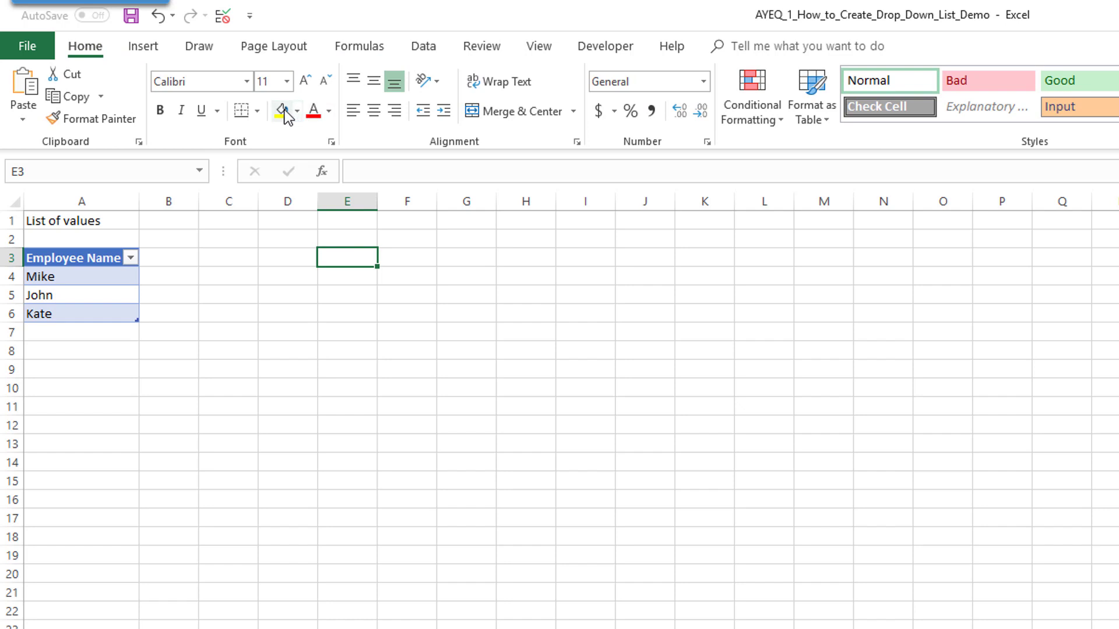
pyautogui.click(284, 110)
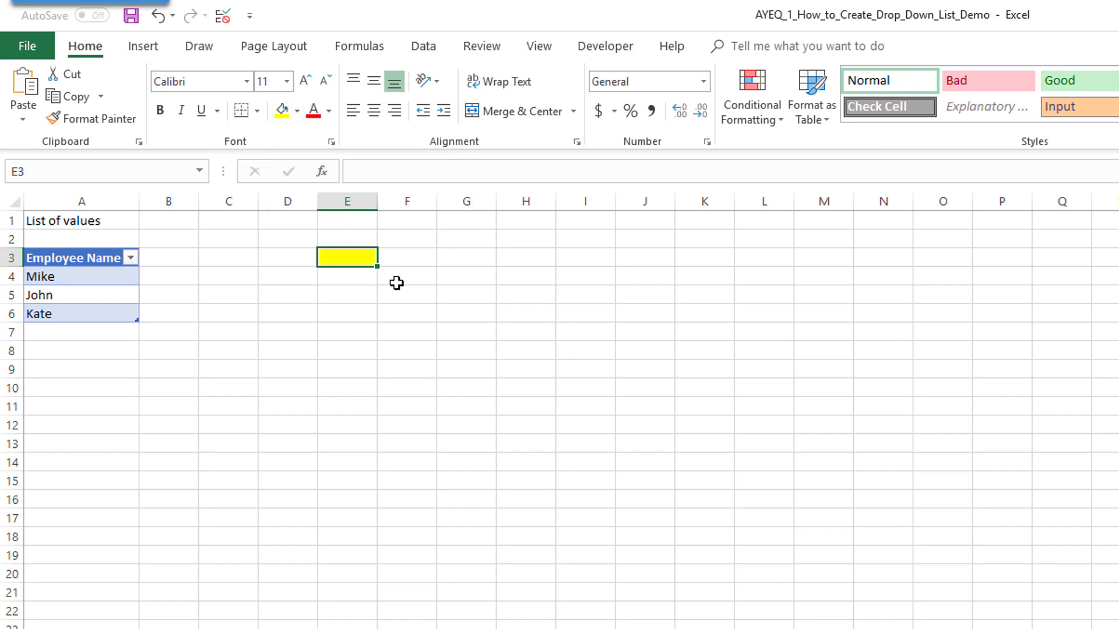
pyautogui.moveTo(377, 201); pyautogui.dragTo(390, 204)
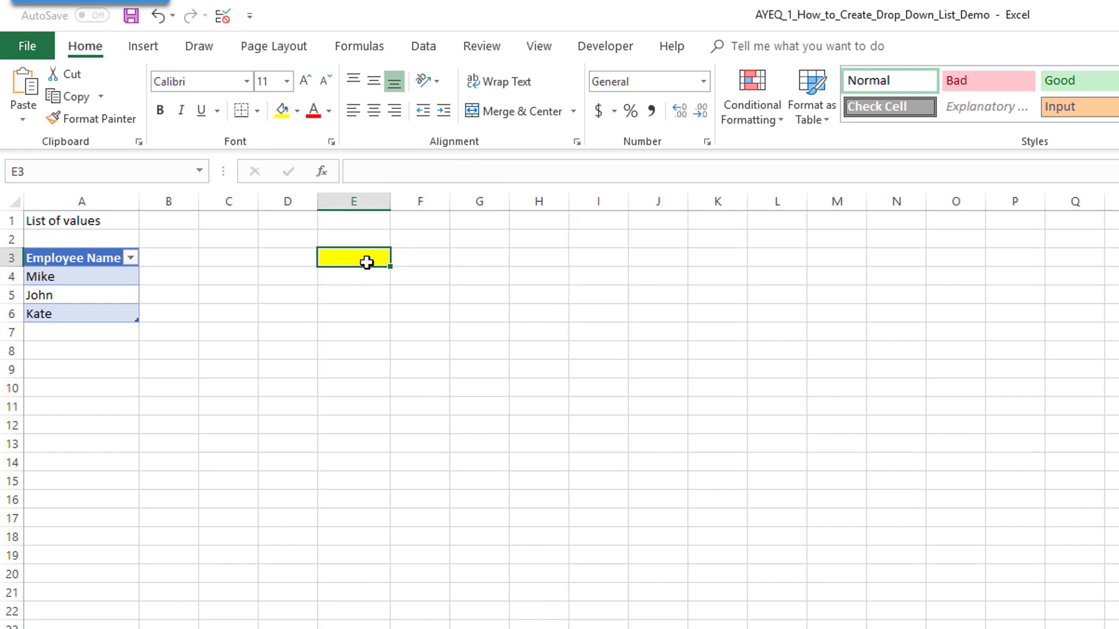
# Step: Open data validation for cell E3 and set the allowed values to List
pyautogui.click(421, 53)
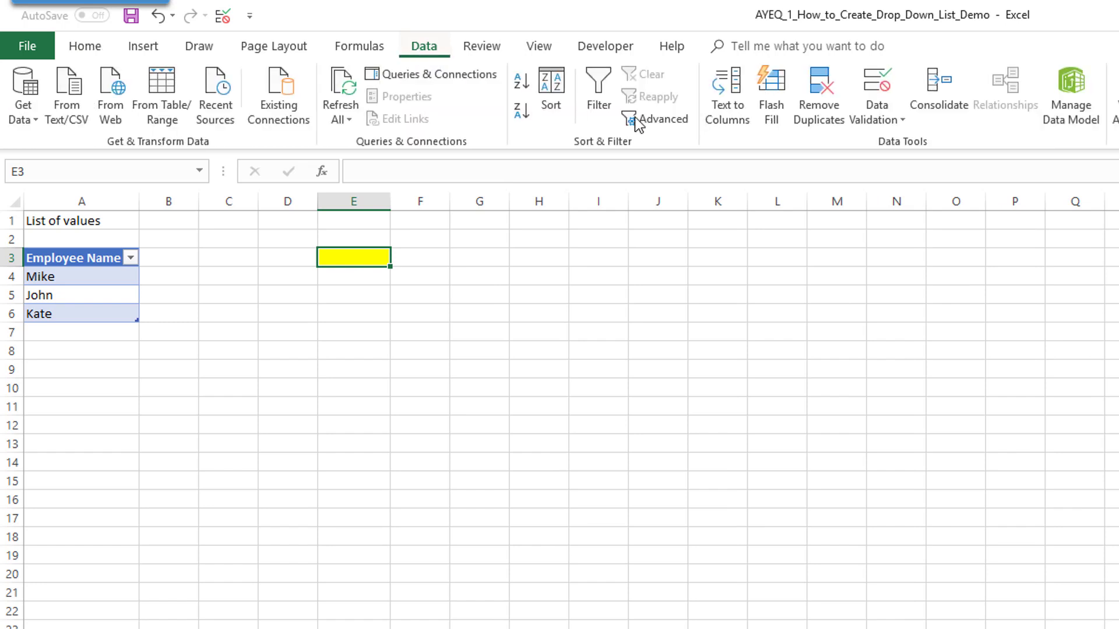
pyautogui.click(877, 85)
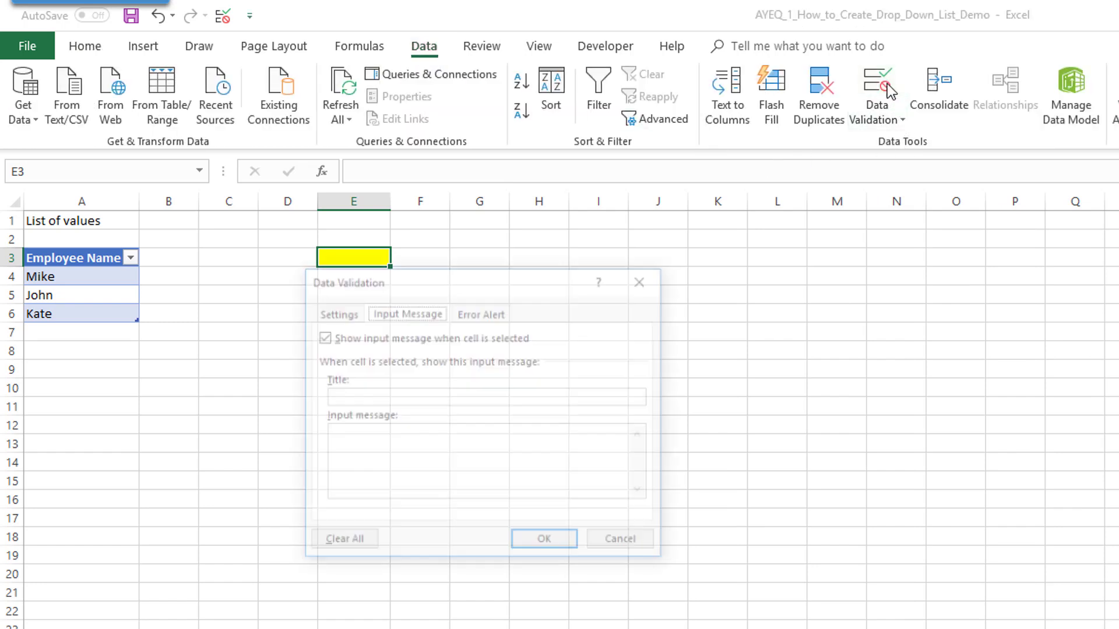
pyautogui.moveTo(542, 284); pyautogui.dragTo(658, 239)
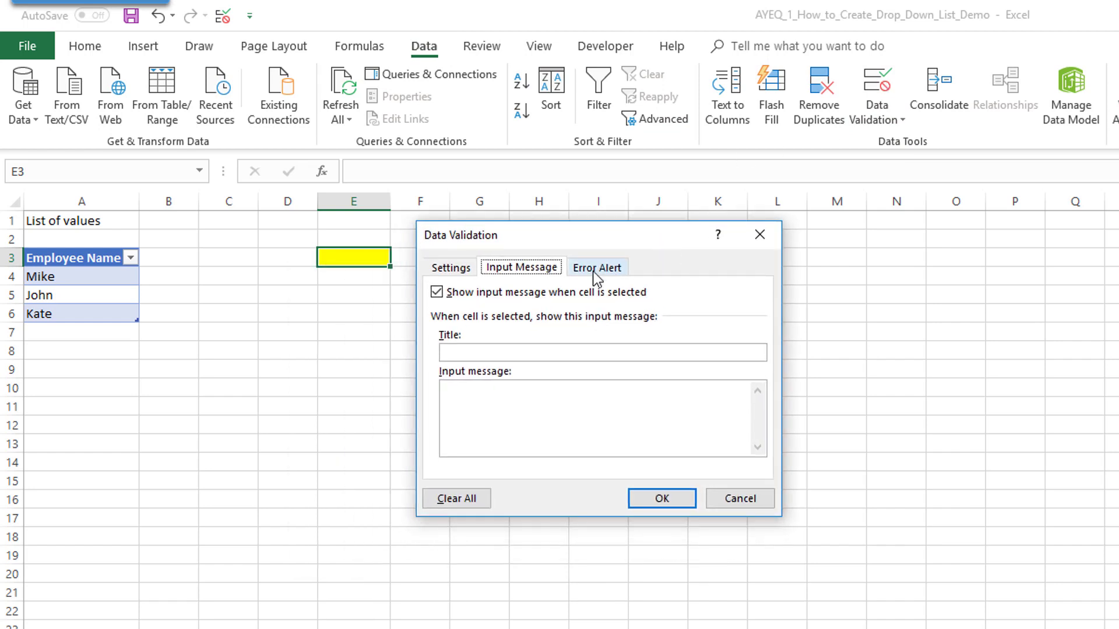
pyautogui.click(443, 270)
pyautogui.click(474, 330)
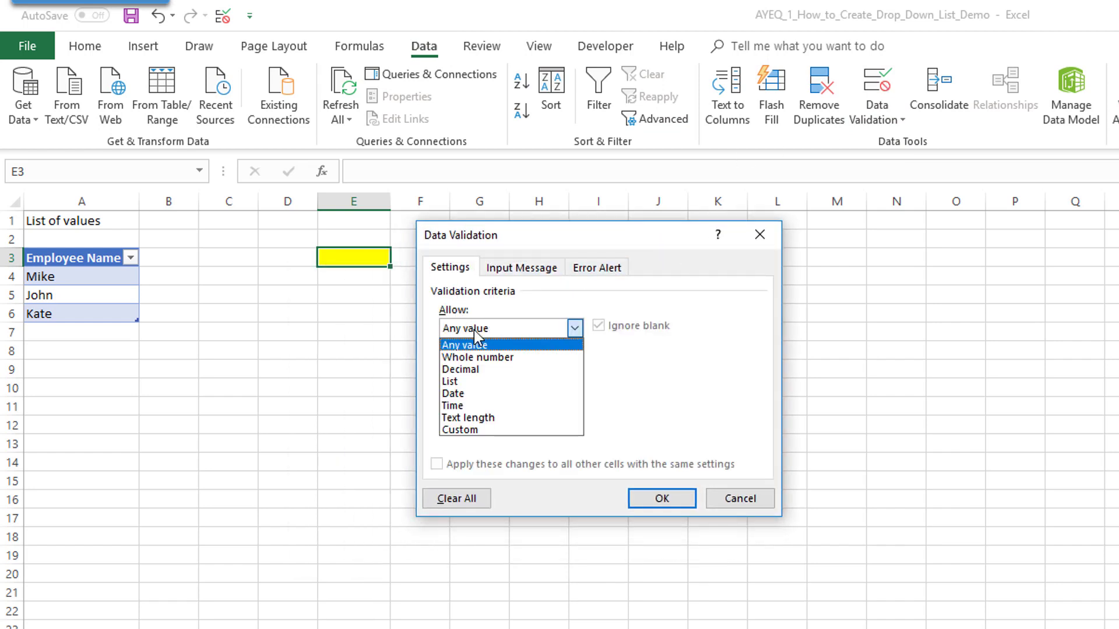
pyautogui.click(474, 384)
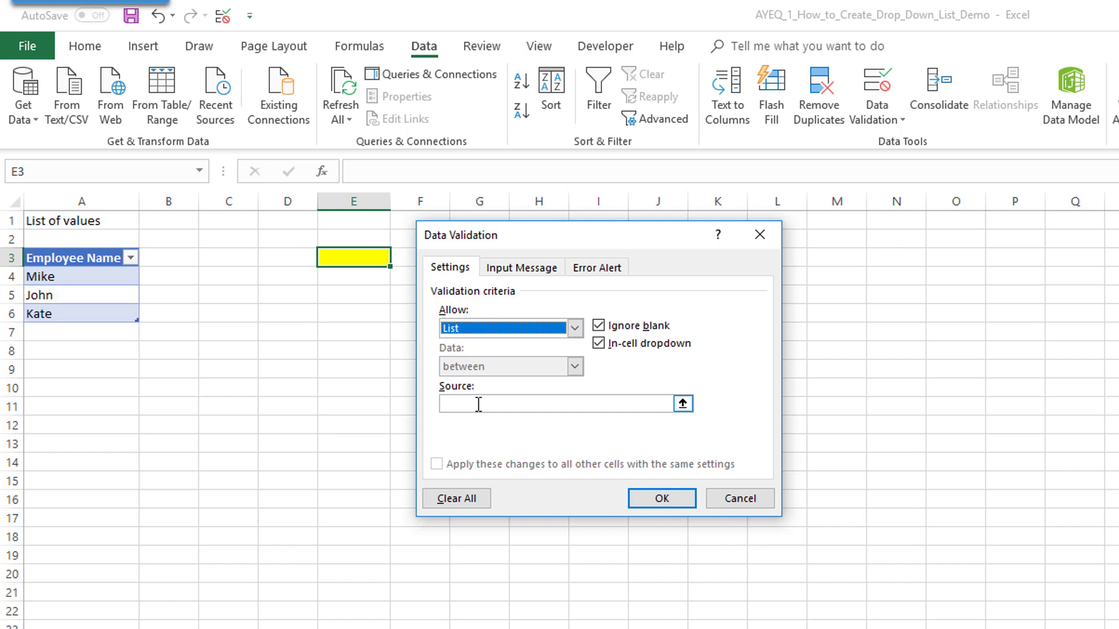
# Step: Use the defined name L_EMP as the validation list's source and apply the rule to E3
pyautogui.click(478, 403)
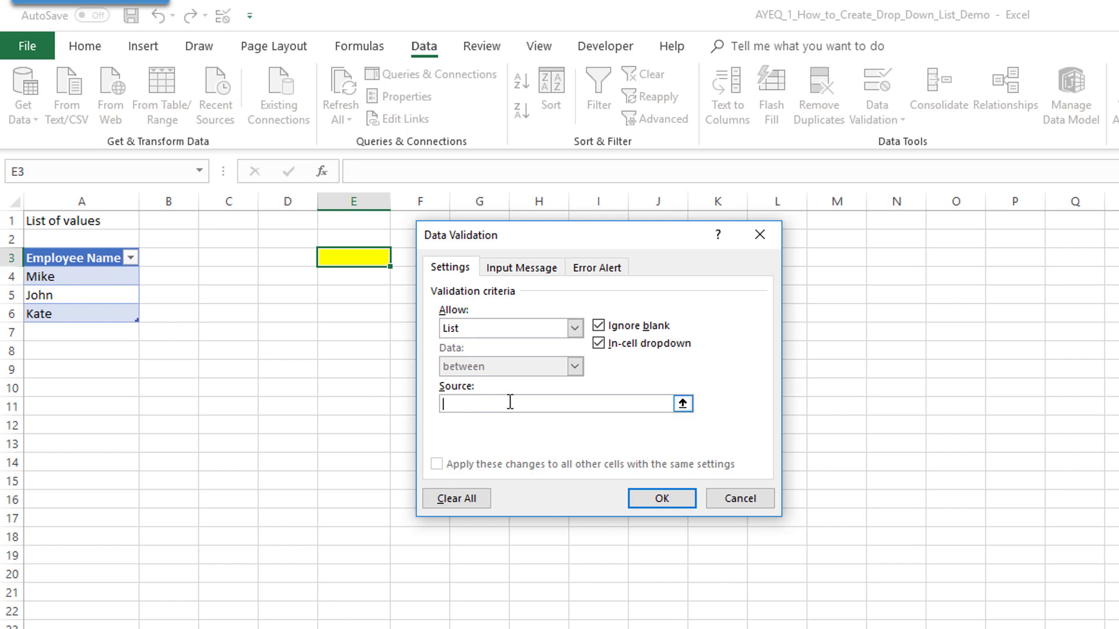
pyautogui.press('F3')
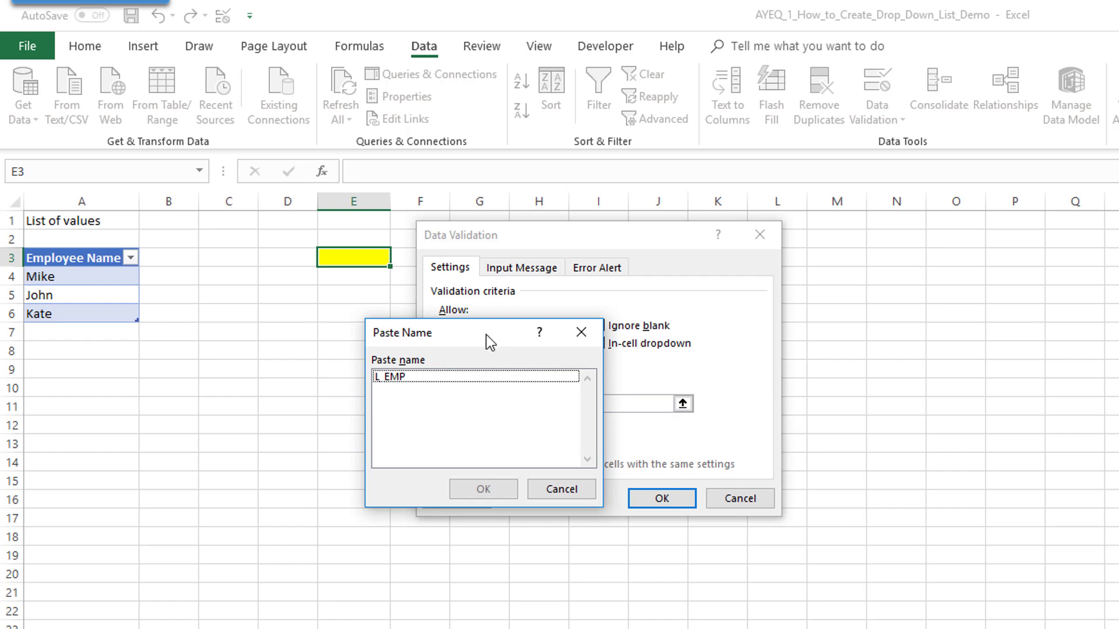
pyautogui.moveTo(488, 338); pyautogui.dragTo(595, 428)
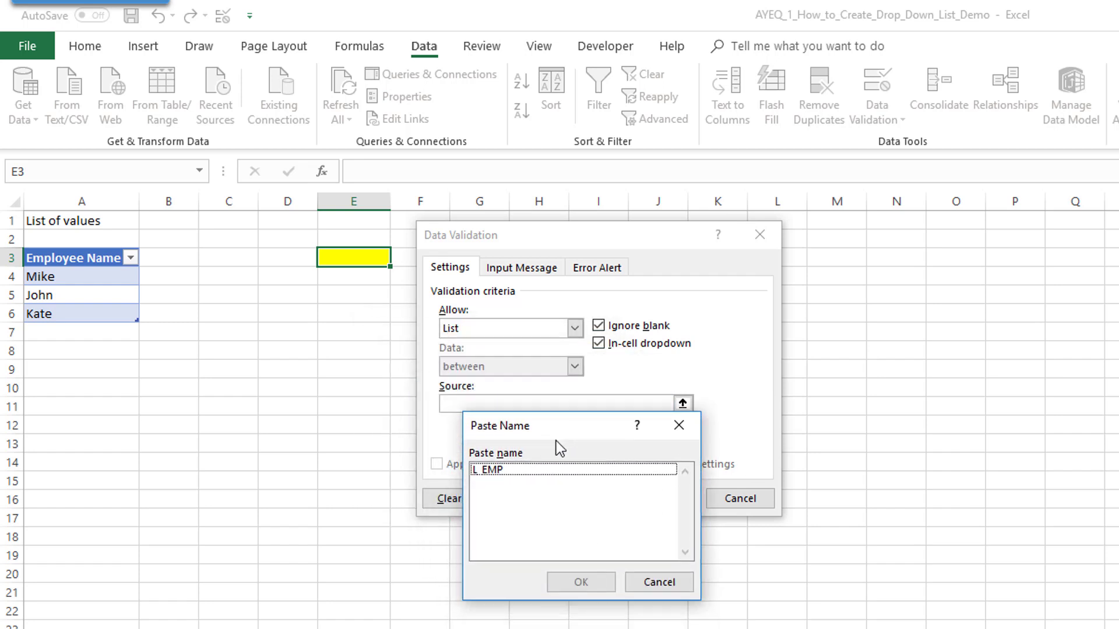
pyautogui.click(512, 470)
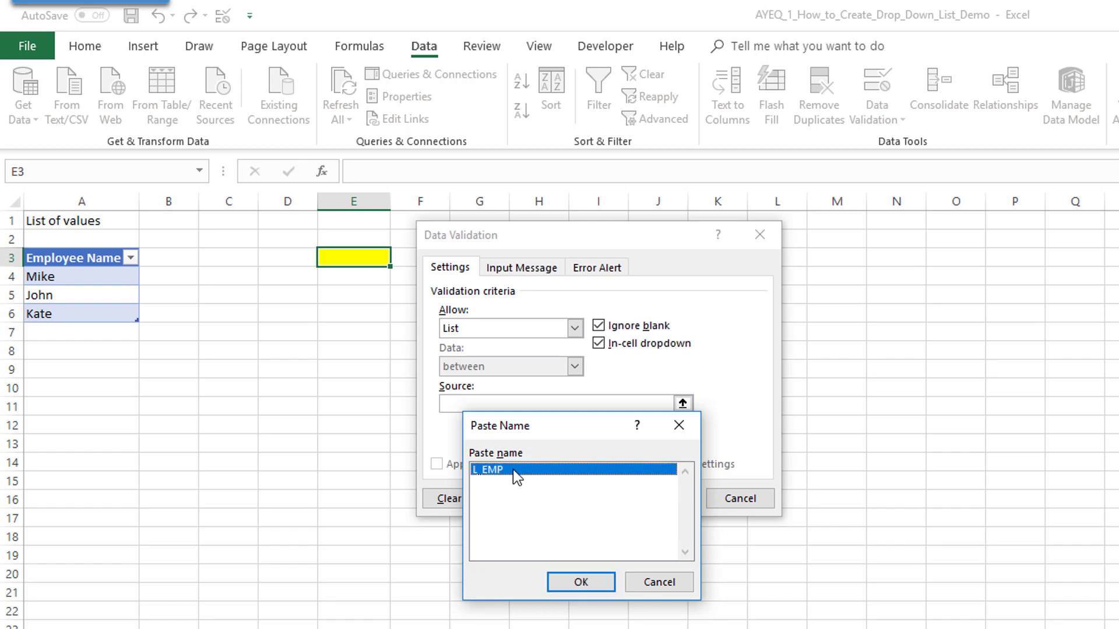
pyautogui.click(568, 583)
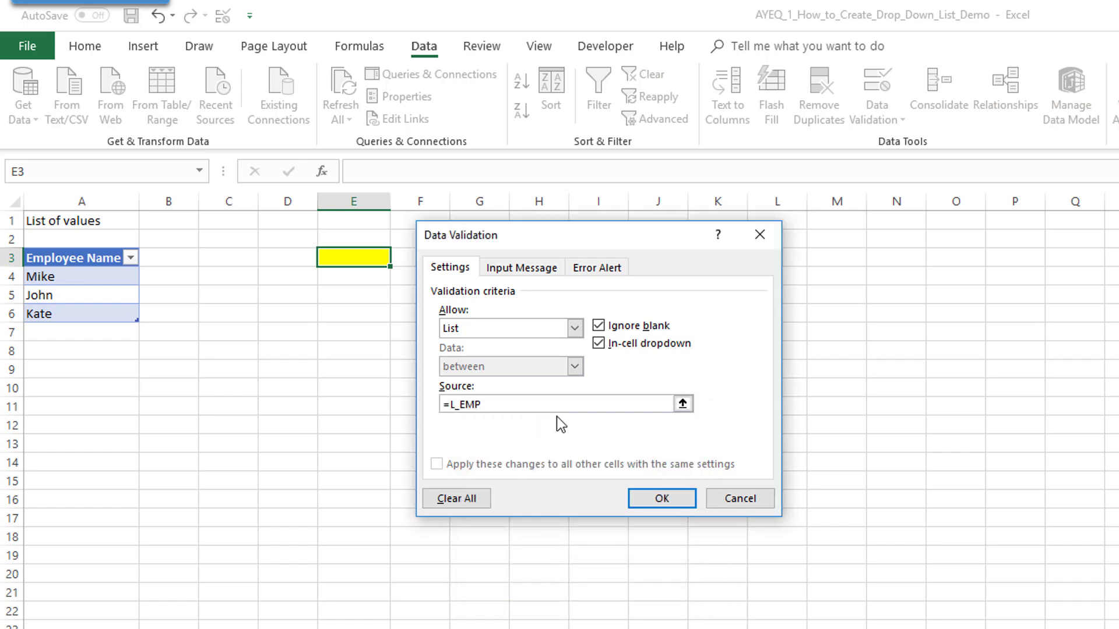
pyautogui.click(676, 497)
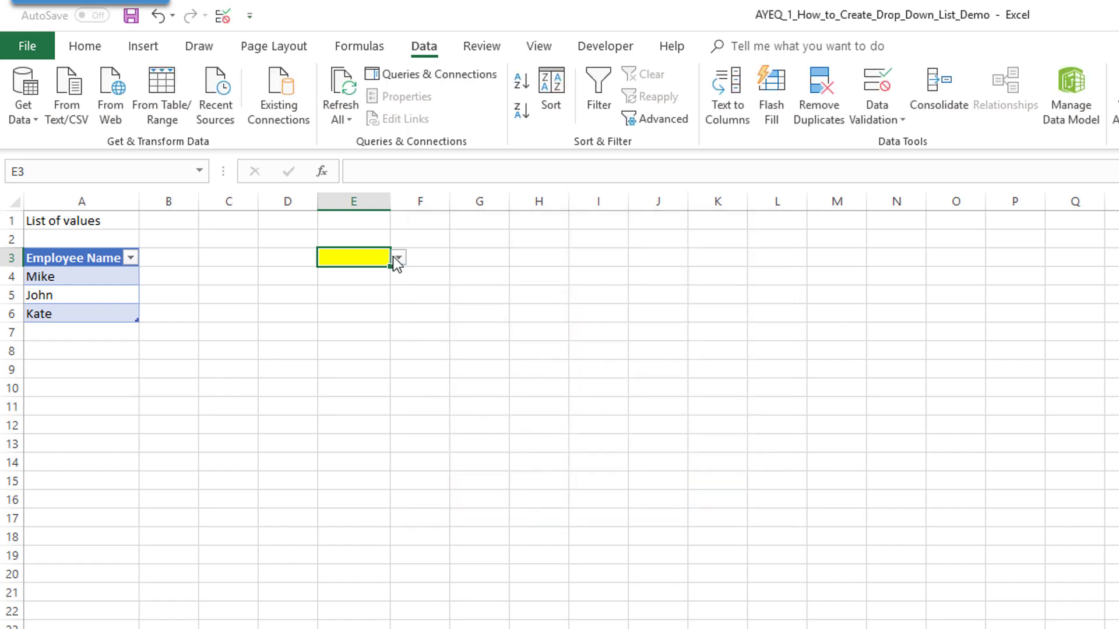
# Step: Choose the second employee from the drop-down list in E3
pyautogui.click(398, 258)
pyautogui.click(381, 262)
pyautogui.click(400, 259)
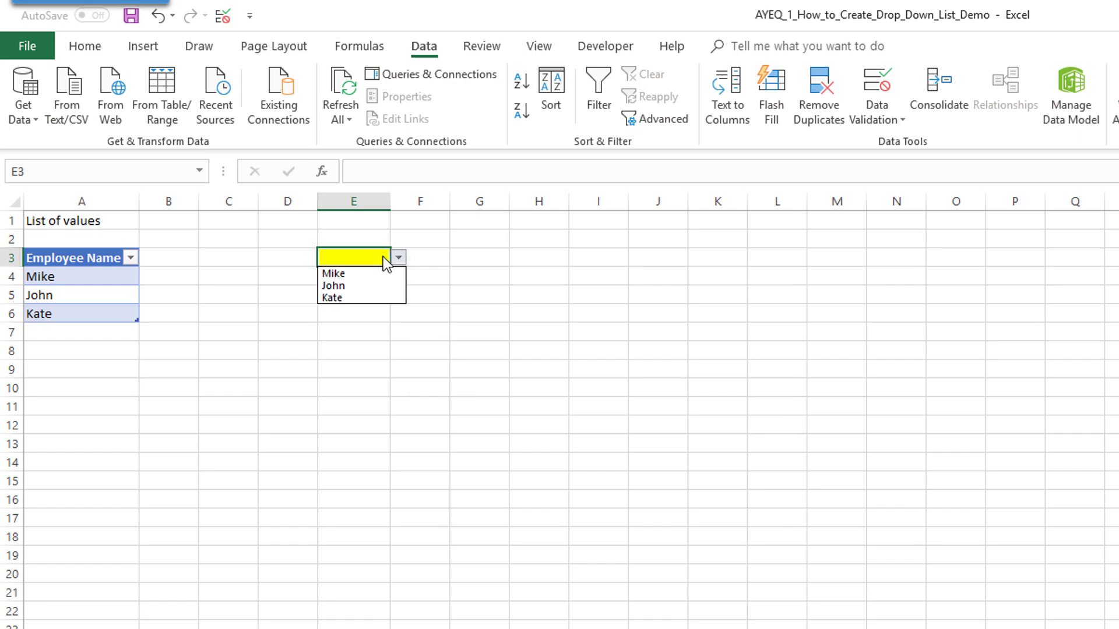
pyautogui.click(379, 256)
pyautogui.click(398, 258)
pyautogui.click(349, 285)
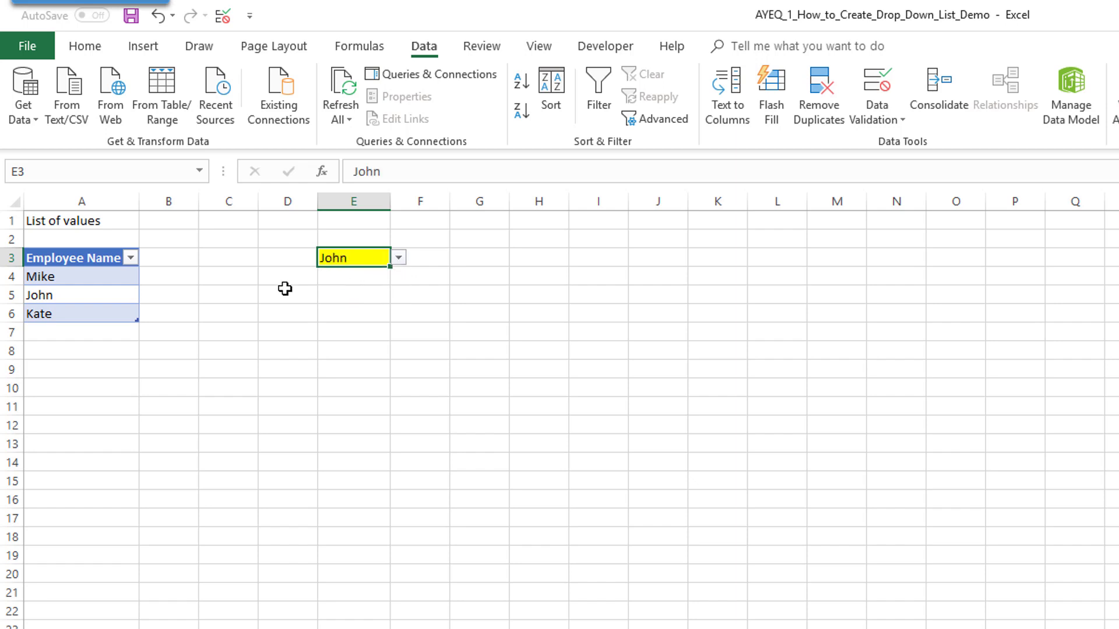
# Step: Add a fourth employee's first name in A7, directly below the table's last entry
pyautogui.click(104, 330)
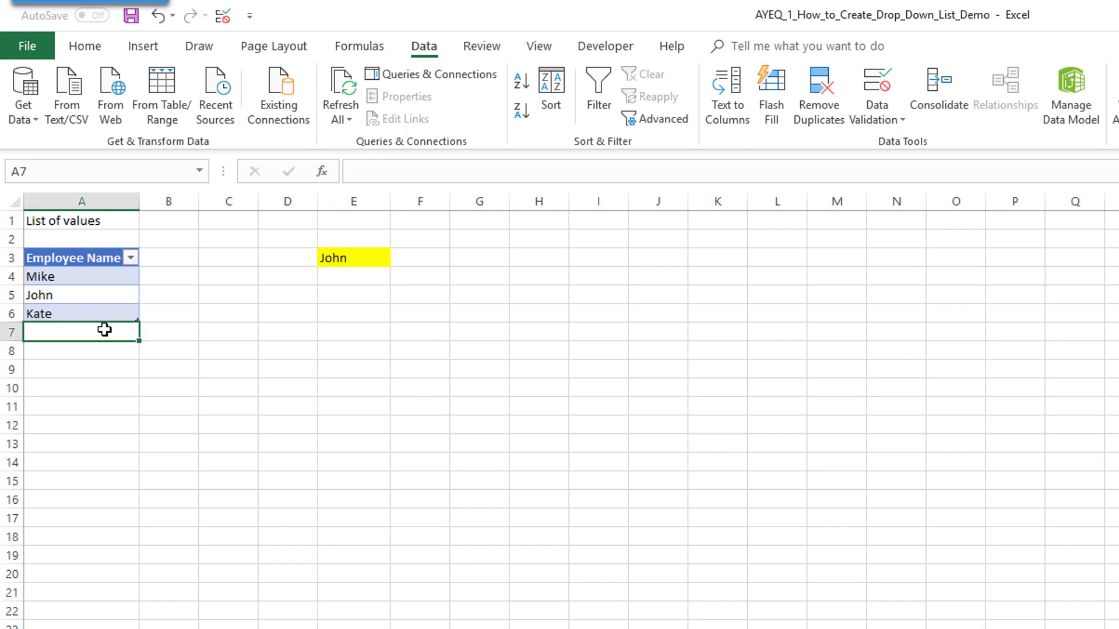
pyautogui.write('Don')
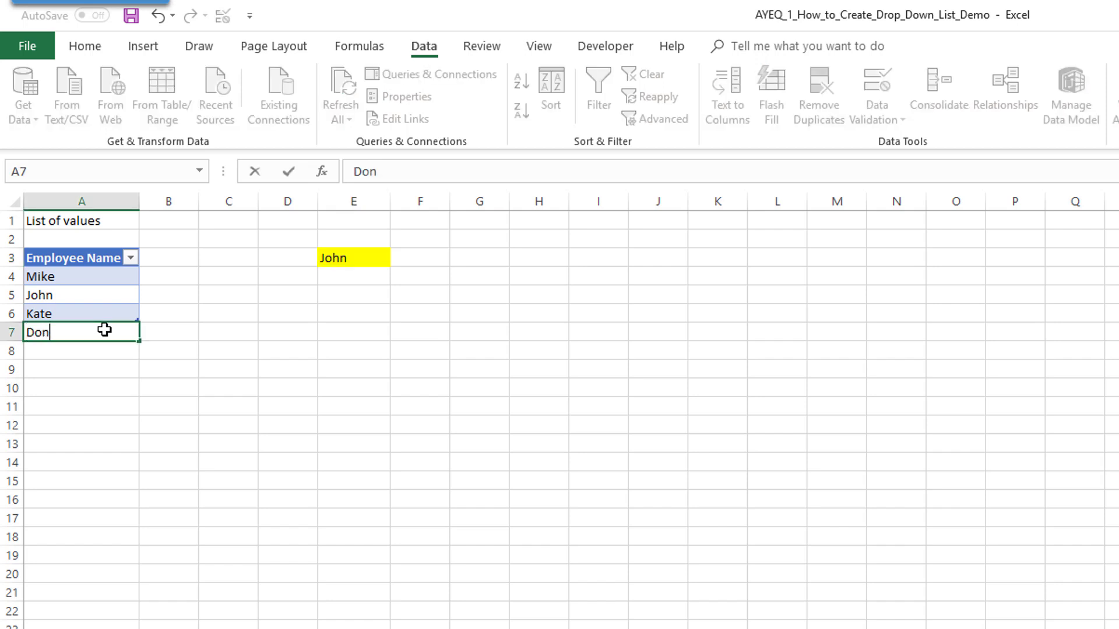
pyautogui.press('Return')
# Step: Check the drop-down list in E3 for the employee added to the table
pyautogui.click(333, 256)
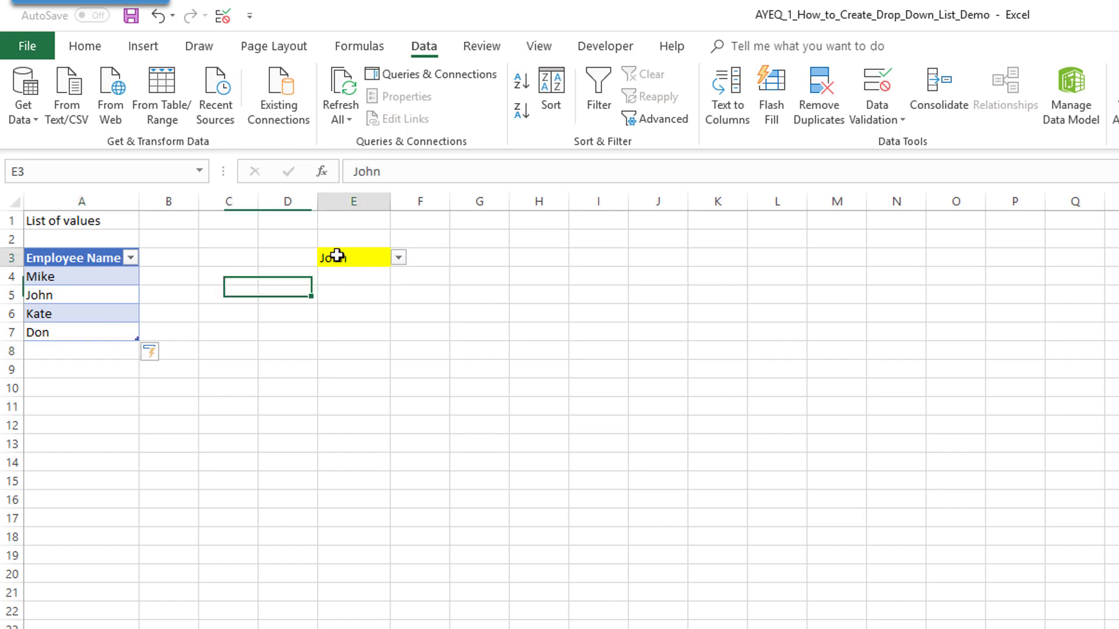
pyautogui.click(397, 262)
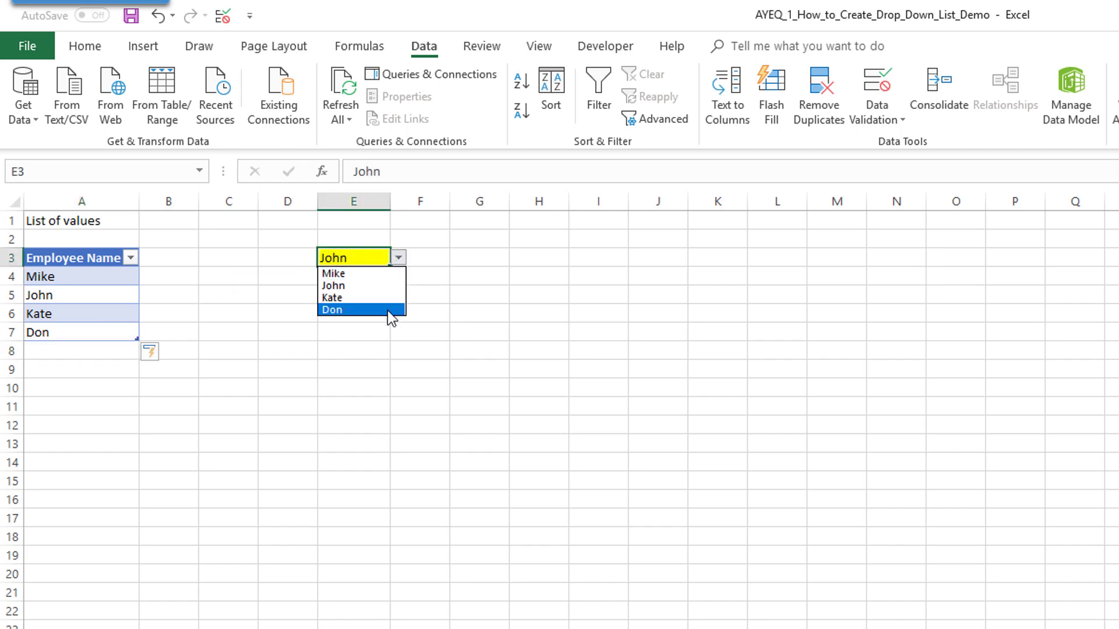
pyautogui.click(251, 302)
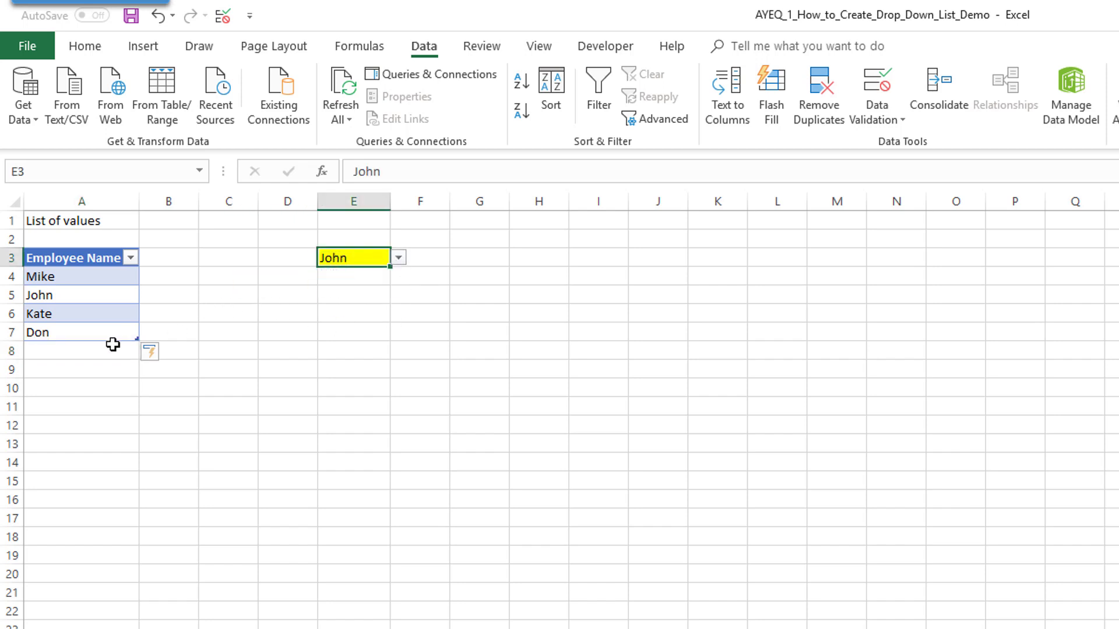
pyautogui.click(93, 353)
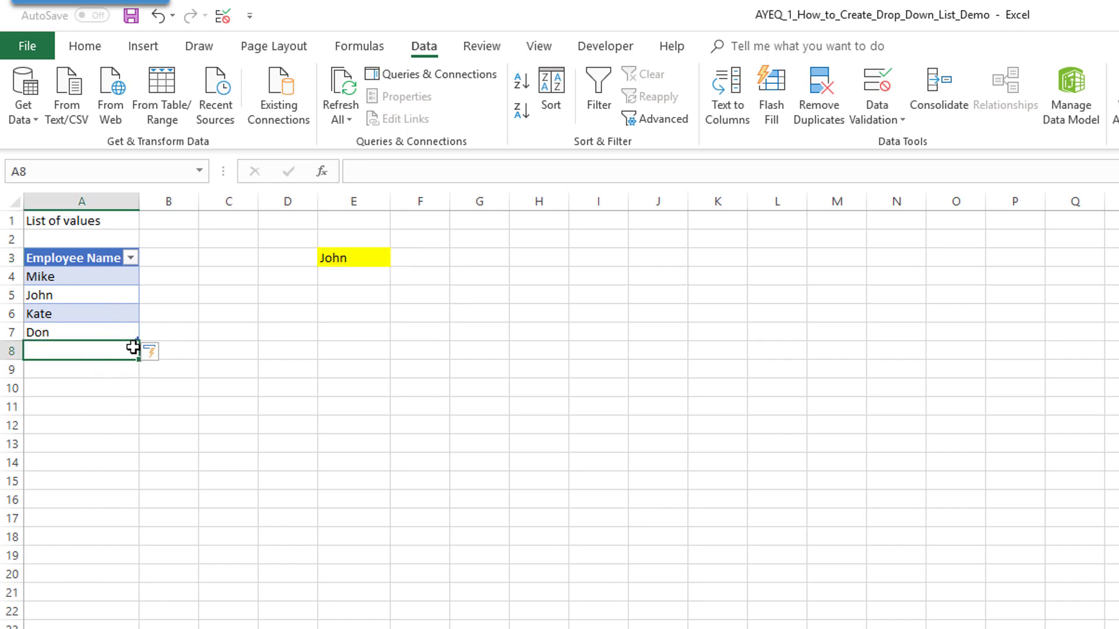
# Step: Review the Input Message and Error Alert settings of E3's data validation, leaving without applying changes
pyautogui.click(346, 264)
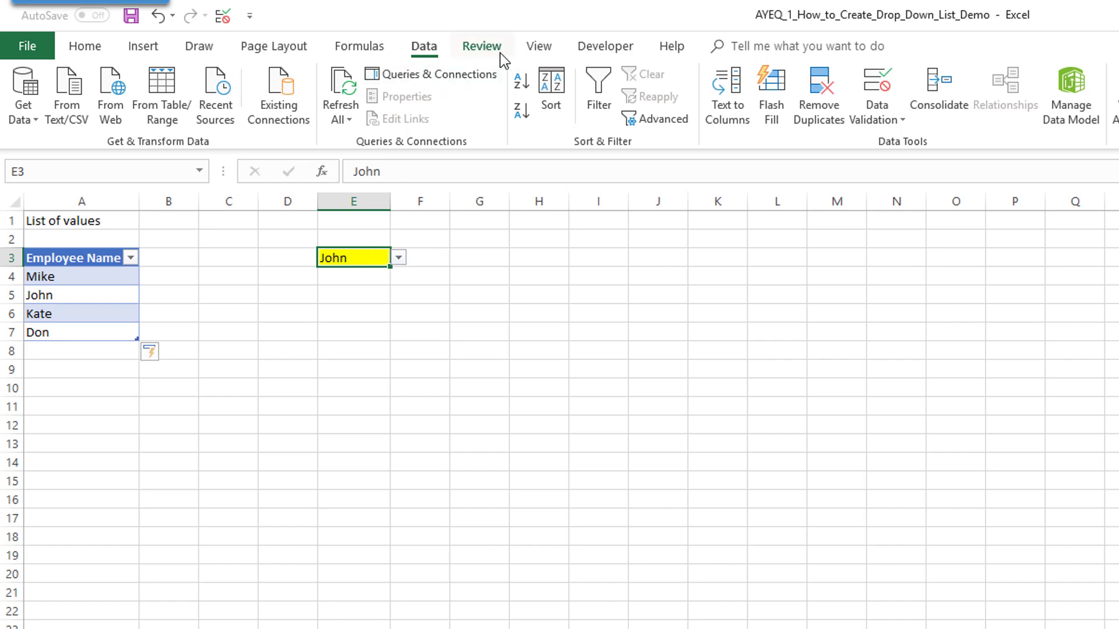
pyautogui.click(877, 85)
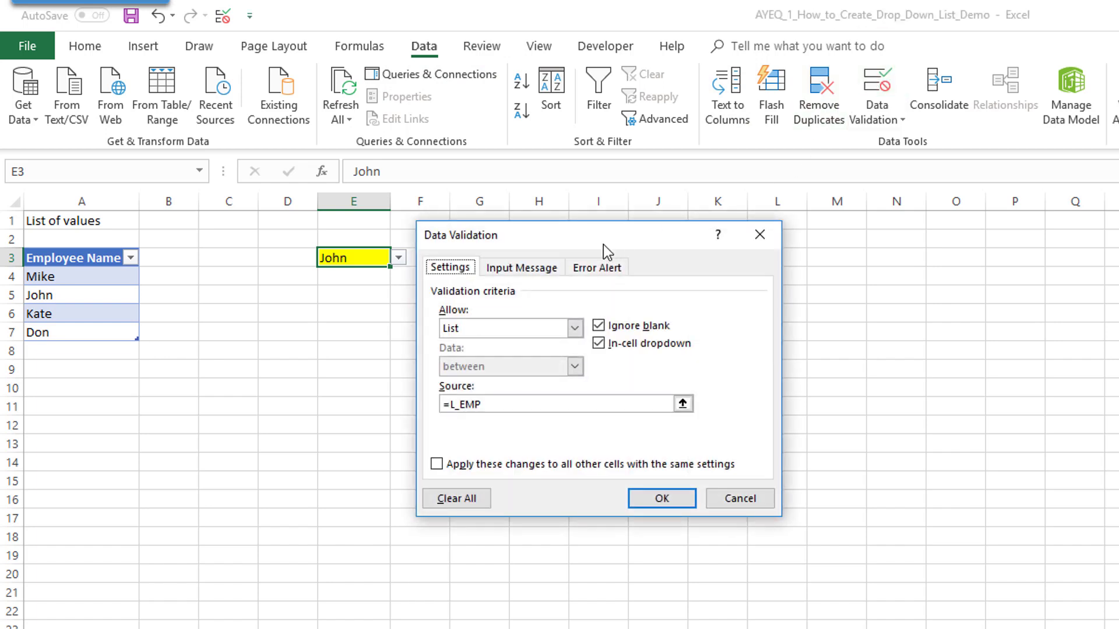
pyautogui.click(499, 270)
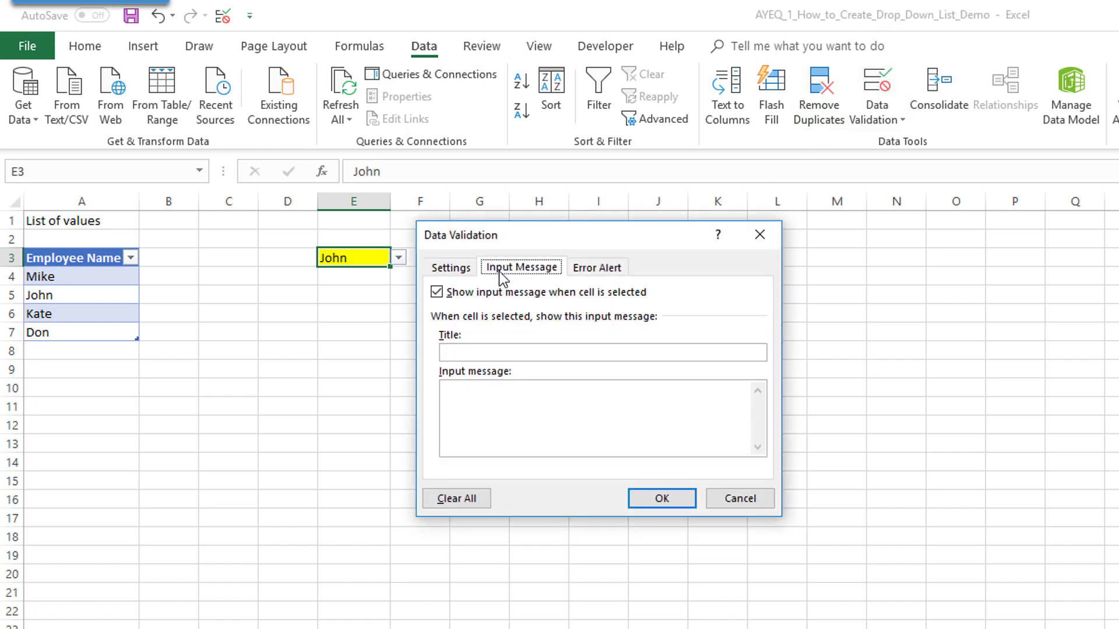
pyautogui.click(472, 396)
pyautogui.click(586, 271)
pyautogui.click(622, 410)
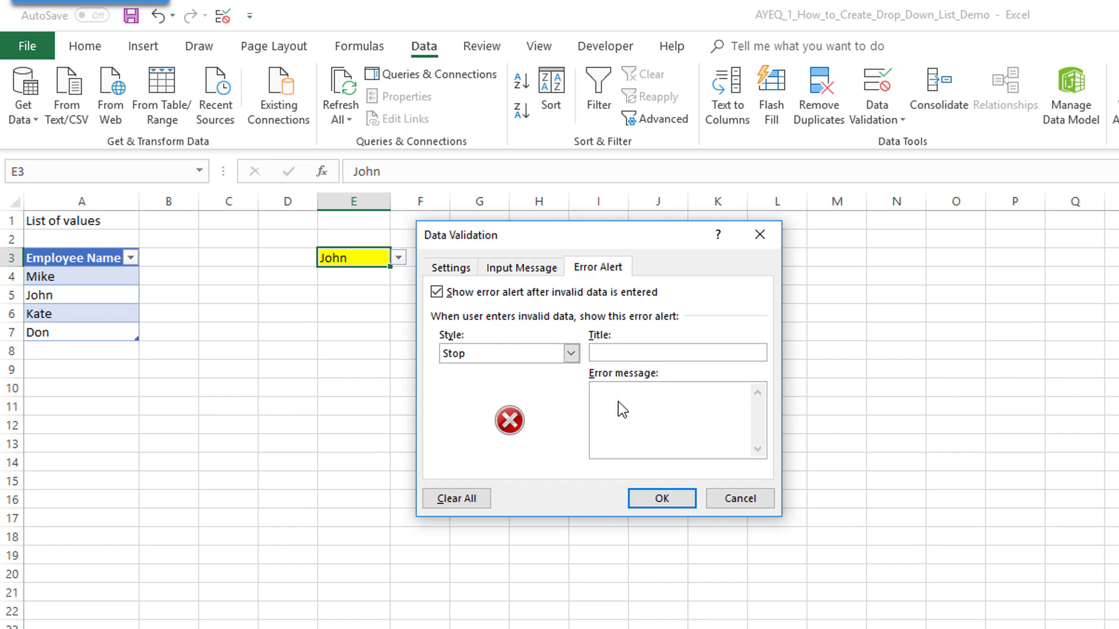
pyautogui.click(713, 502)
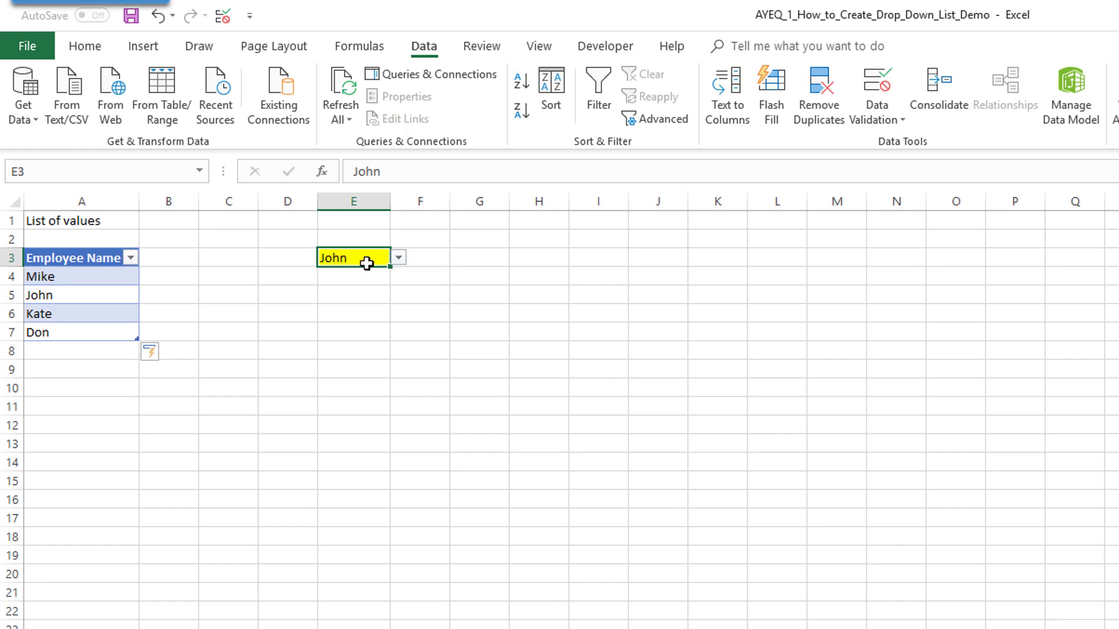
# Step: Copy the drop-down cell E3 to E9 and check the list in the copy
pyautogui.hotkey('ctrl', 'c')
pyautogui.click(328, 374)
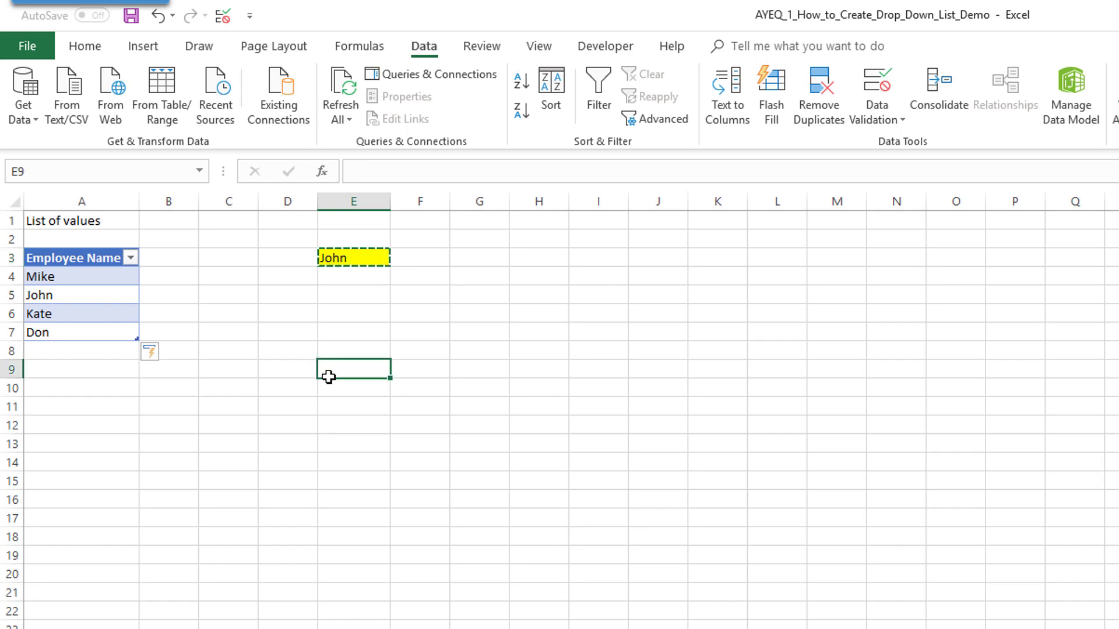
pyautogui.hotkey('ctrl', 'v')
pyautogui.click(395, 372)
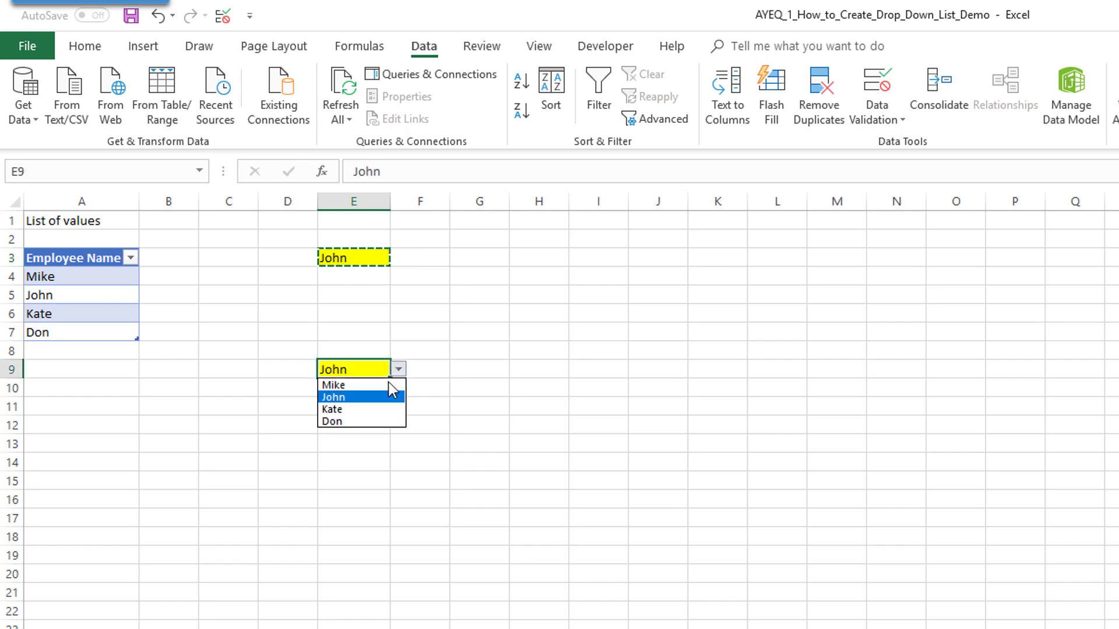
pyautogui.click(380, 367)
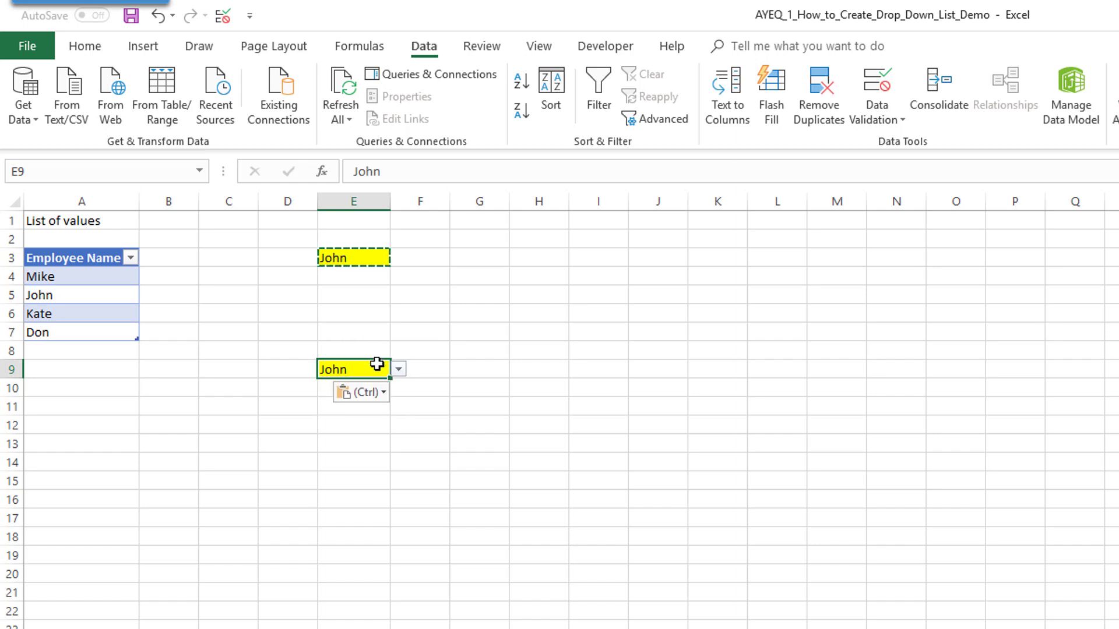
# Step: Copy the drop-down cell E9 to B5 on the next worksheet and check its list there
pyautogui.hotkey('ctrl', 'c')
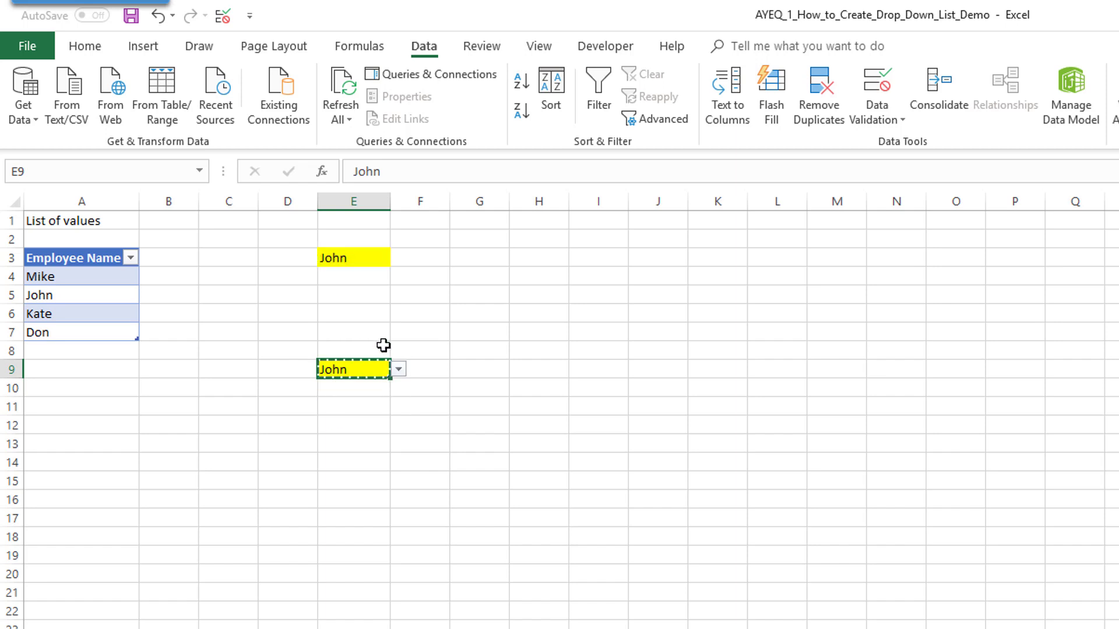
pyautogui.hotkey('ctrl', 'pagedown')
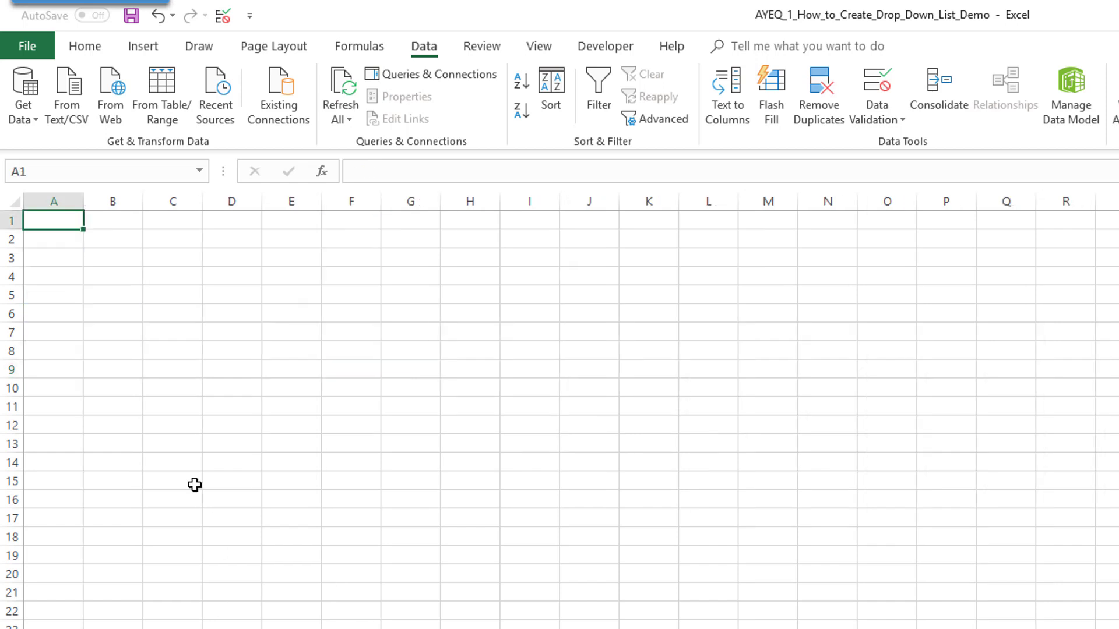
pyautogui.click(130, 300)
pyautogui.hotkey('ctrl', 'v')
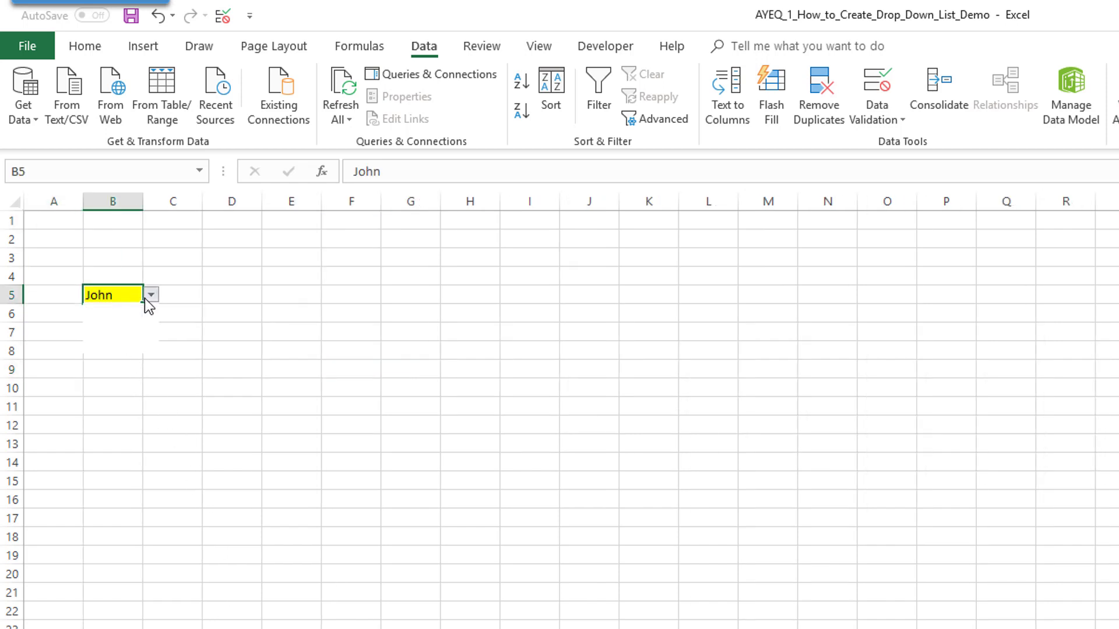
pyautogui.click(151, 295)
pyautogui.press('Escape')
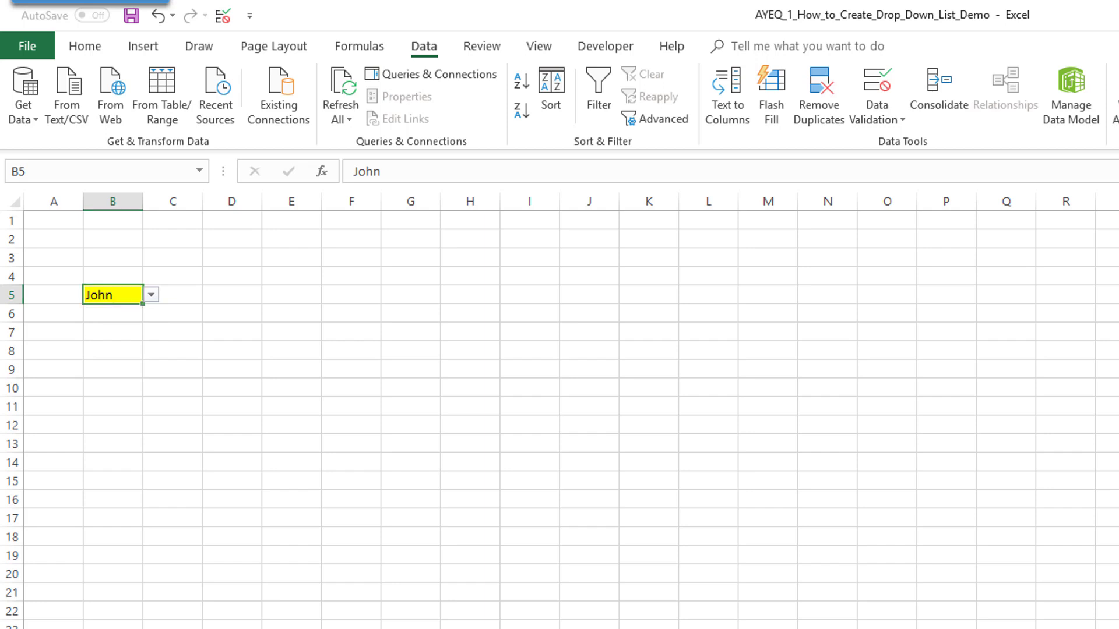
# Step: On the previous worksheet, enter the headers Employee Number in I3 and Employee Name in J3, and fit column I to its content
pyautogui.hotkey('ctrl', 'pageup')
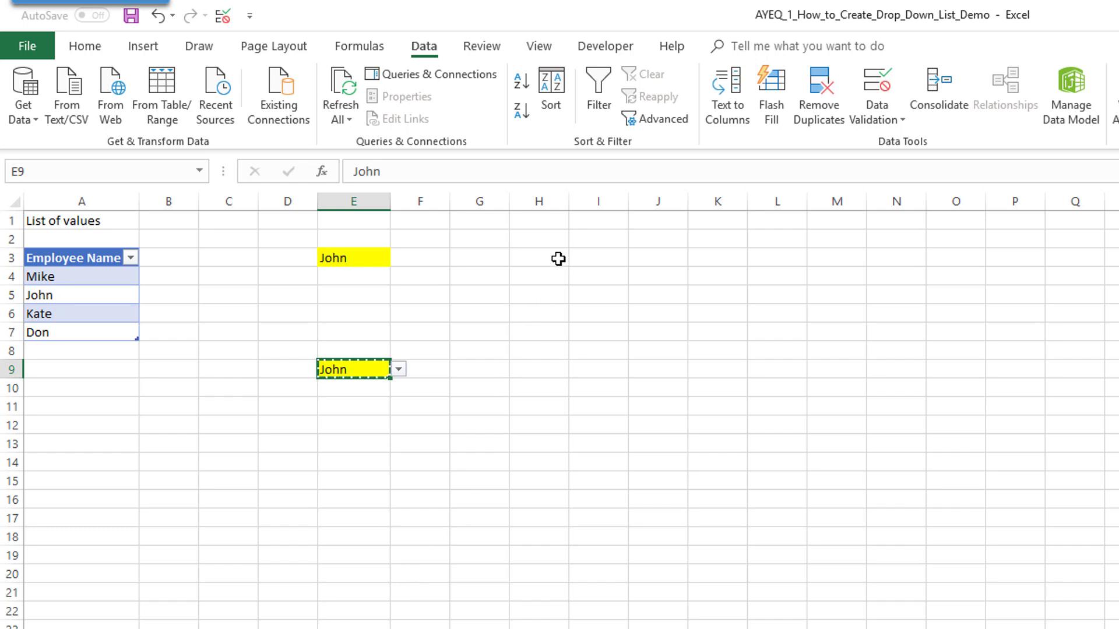
pyautogui.click(603, 262)
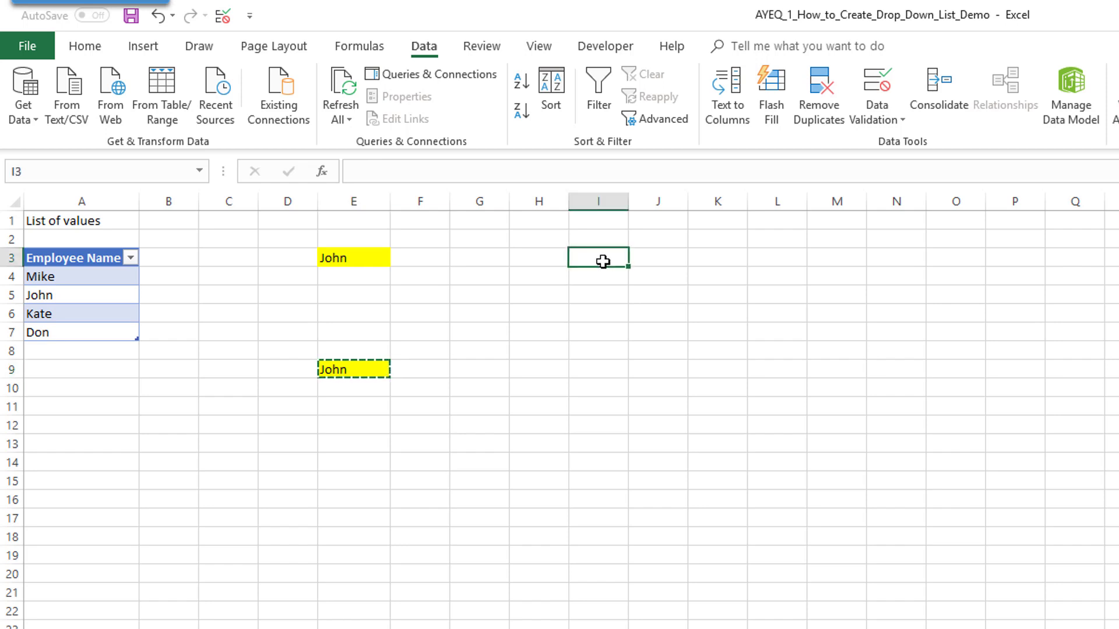
pyautogui.write('Employee Number')
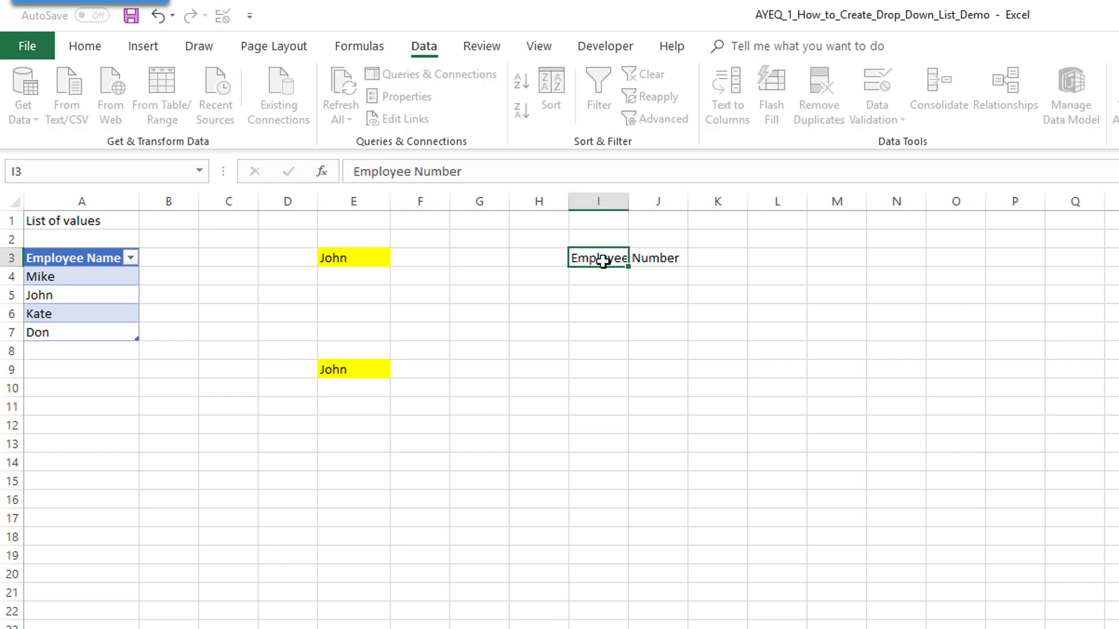
pyautogui.press('Tab')
pyautogui.write('Employee Name')
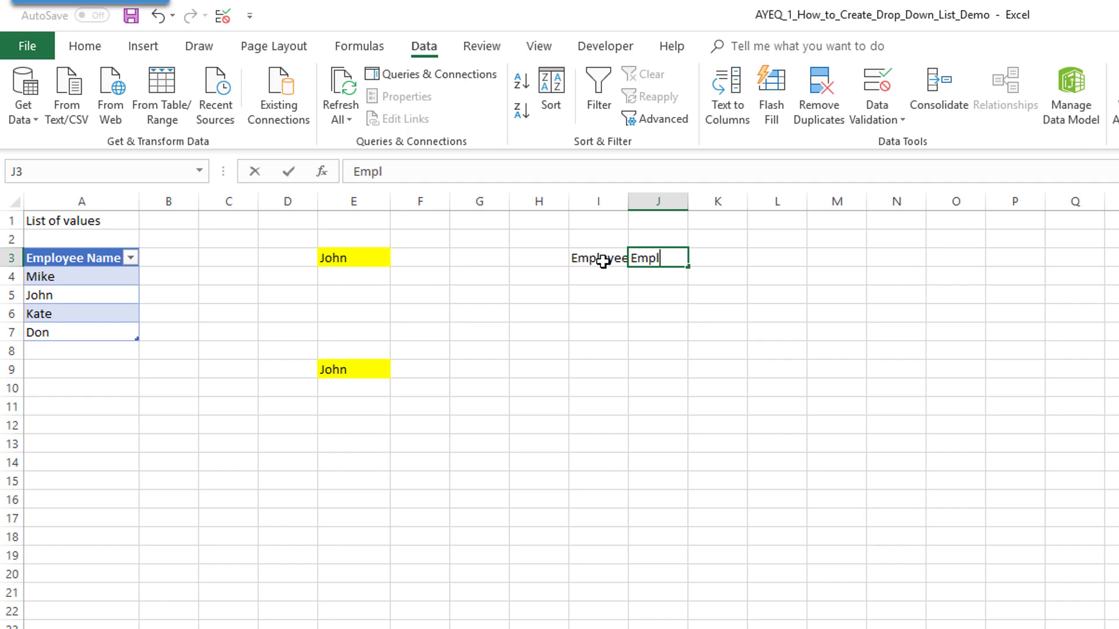
pyautogui.press('Return')
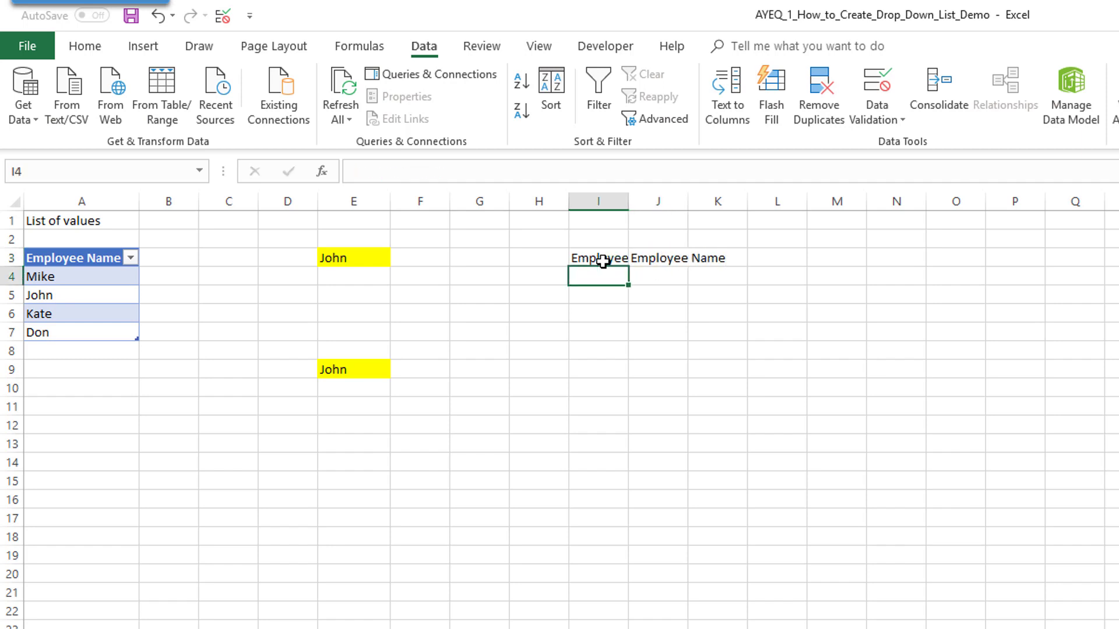
pyautogui.doubleClick(629, 202)
# Step: Enter the employee numbers 1, 2 and 3 in cells I4 to I6
pyautogui.press('F2')
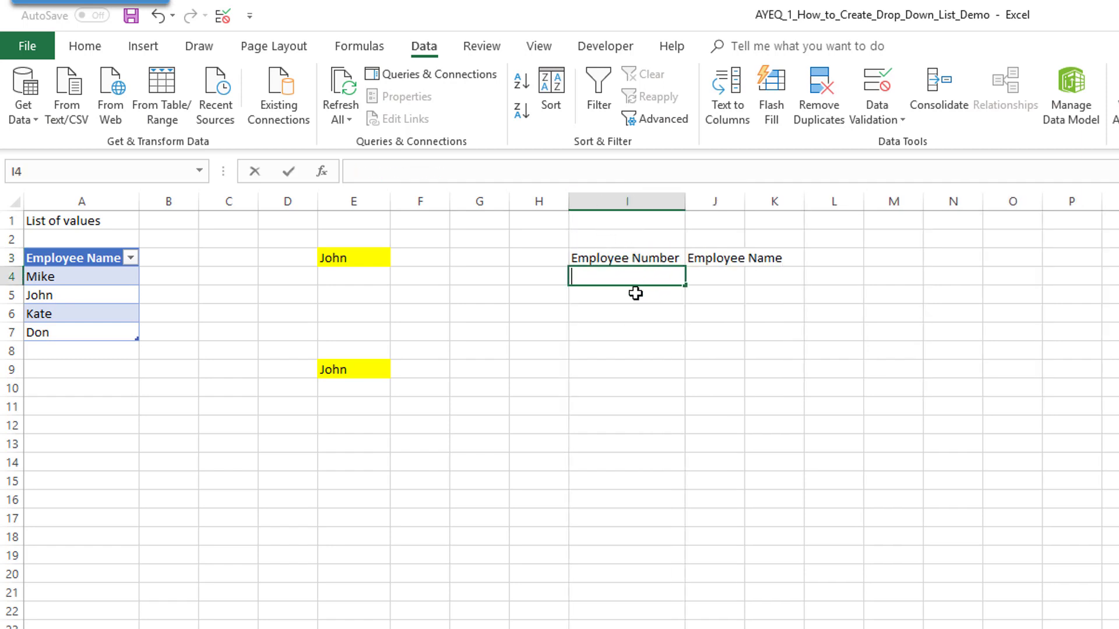
pyautogui.write('1')
pyautogui.press('Return')
pyautogui.write('2')
pyautogui.press('Return')
pyautogui.write('3')
pyautogui.press('Return')
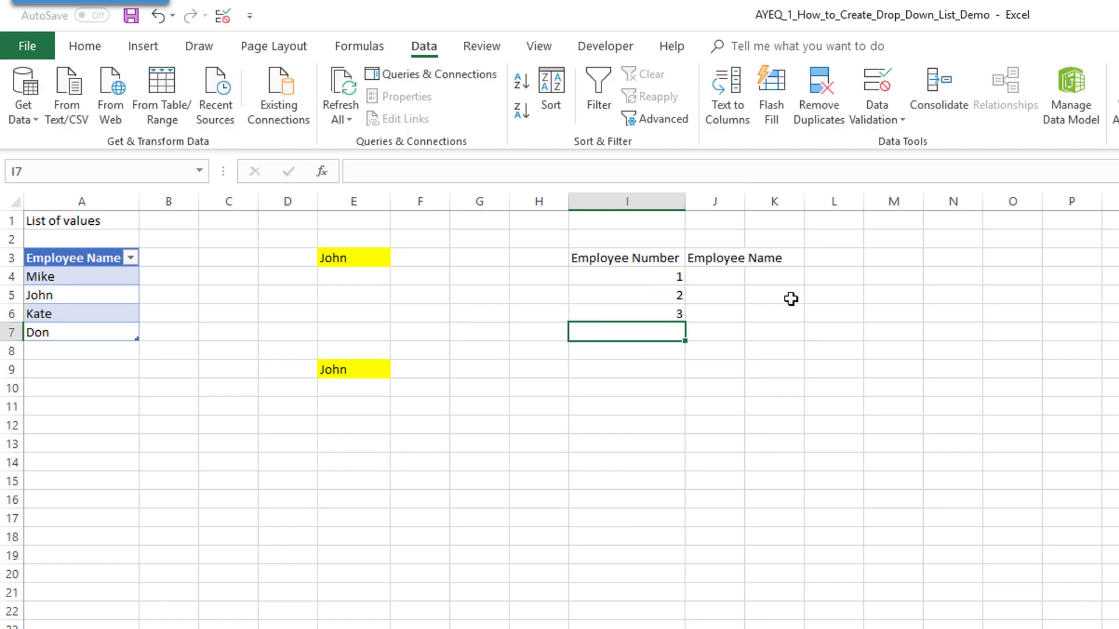
# Step: Widen column J to fit its header and convert the range I3:J6 to a table with headers
pyautogui.click(729, 276)
pyautogui.moveTo(746, 201); pyautogui.dragTo(798, 201)
pyautogui.moveTo(672, 257); pyautogui.dragTo(715, 319)
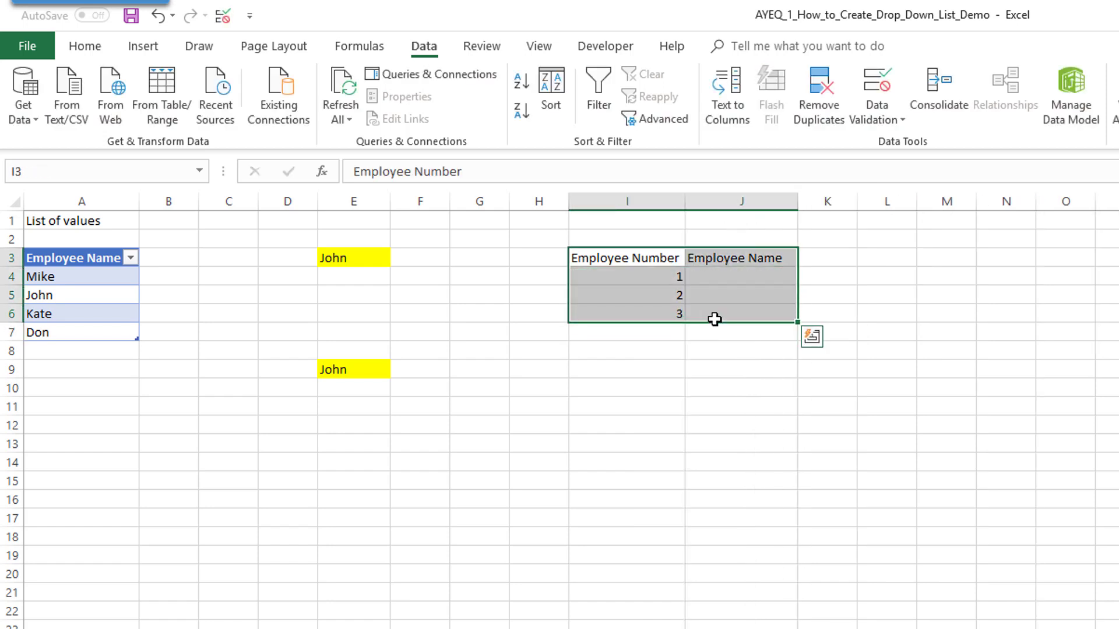
pyautogui.hotkey('ctrl', 't')
pyautogui.click(587, 429)
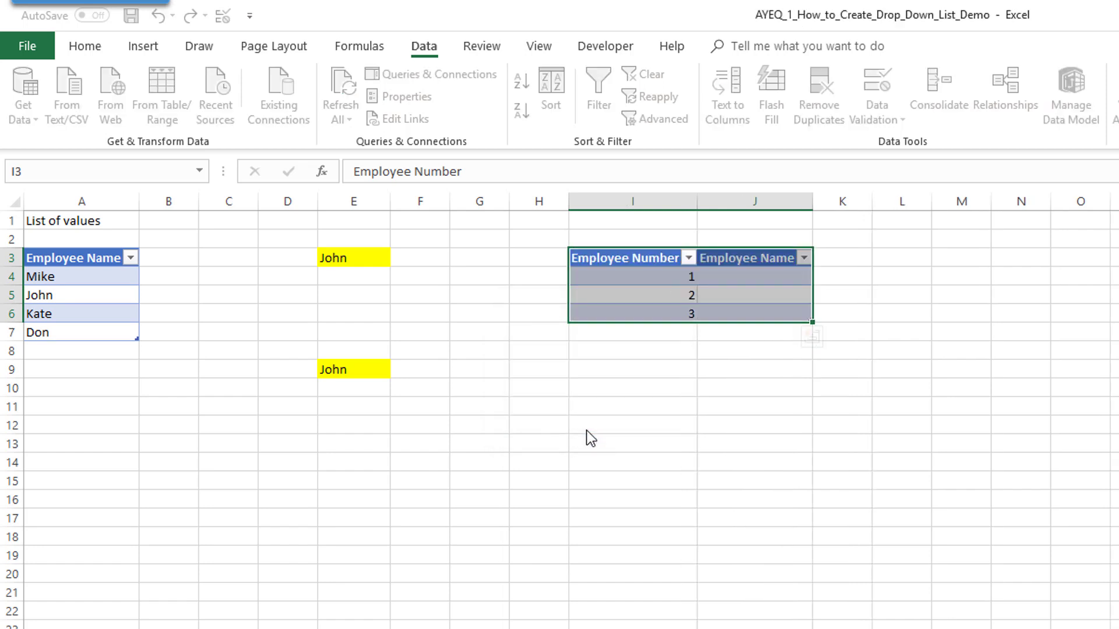
# Step: Add List data validation to the empty Employee Name cells J4:J6 with the named range =L_EMP as source
pyautogui.click(739, 276)
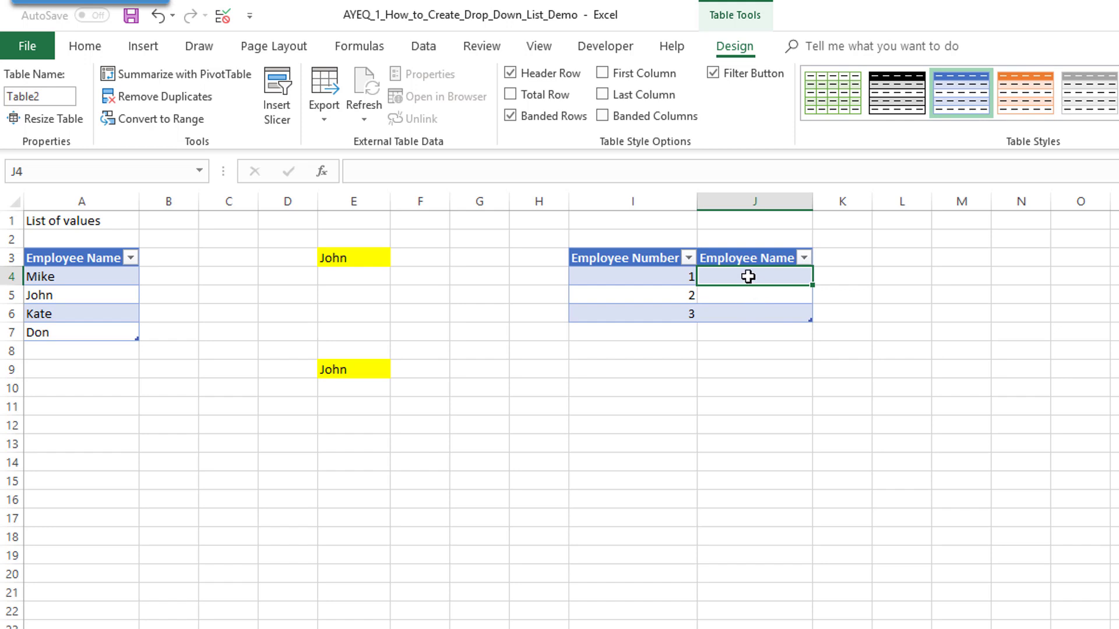
pyautogui.moveTo(748, 276); pyautogui.dragTo(739, 317)
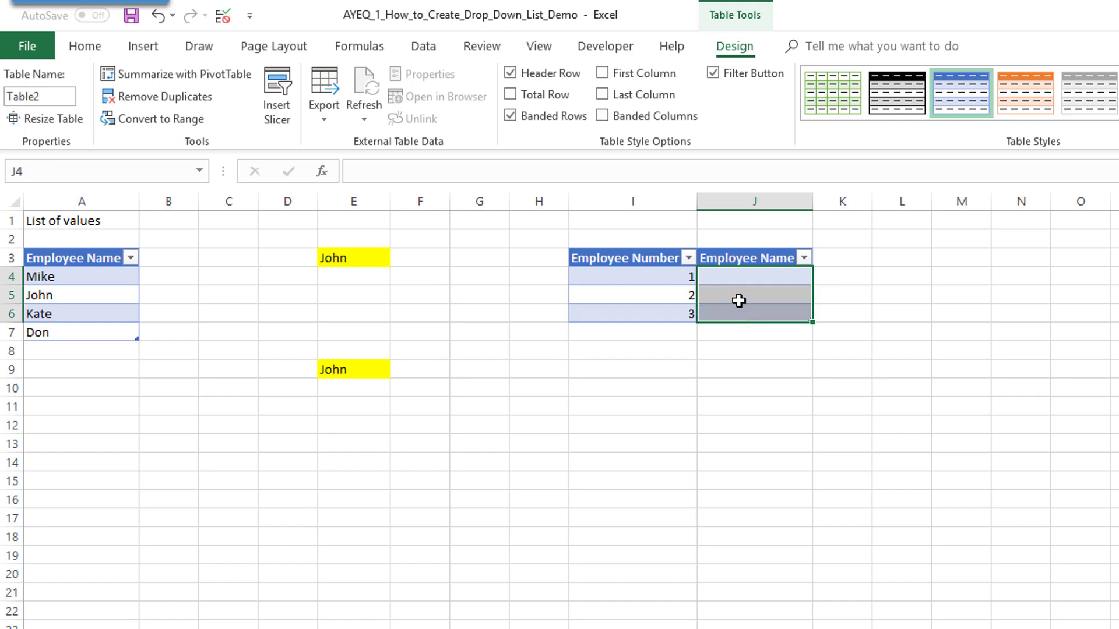
pyautogui.moveTo(740, 277); pyautogui.dragTo(739, 317)
pyautogui.moveTo(739, 317)
pyautogui.mouseDown()
pyautogui.moveTo(738, 277)
pyautogui.moveTo(737, 307)
pyautogui.mouseUp()
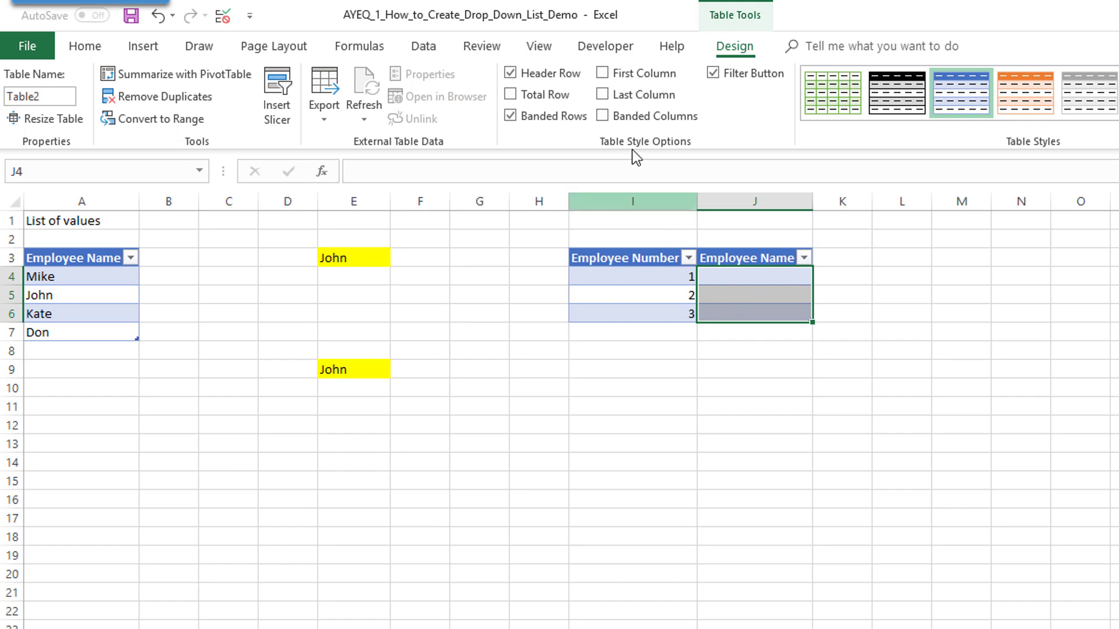
pyautogui.click(427, 45)
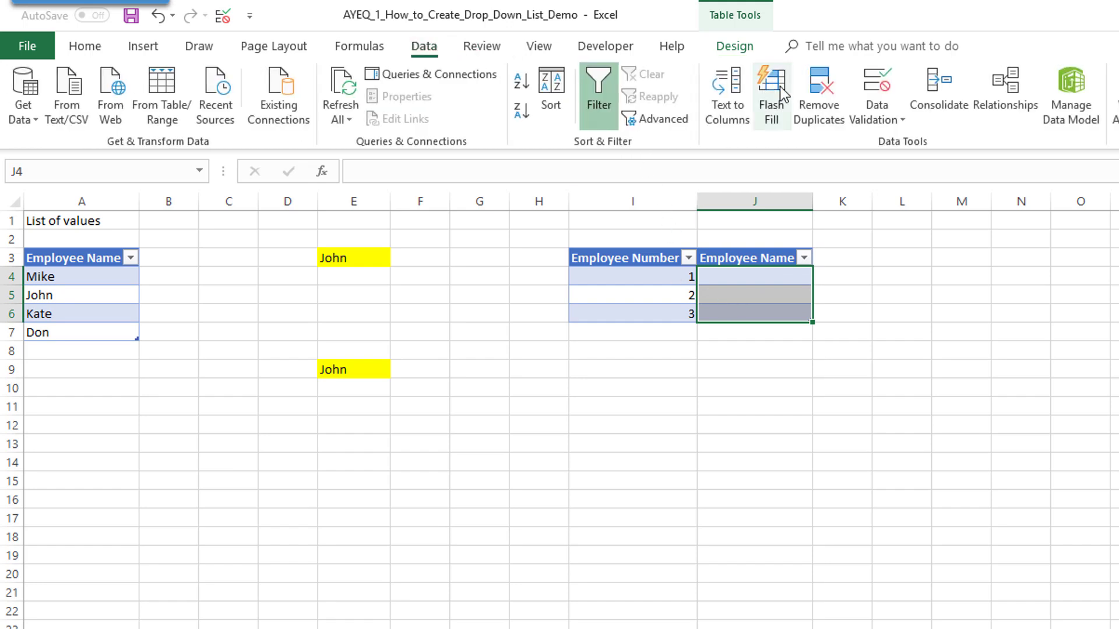
pyautogui.click(877, 82)
pyautogui.click(460, 269)
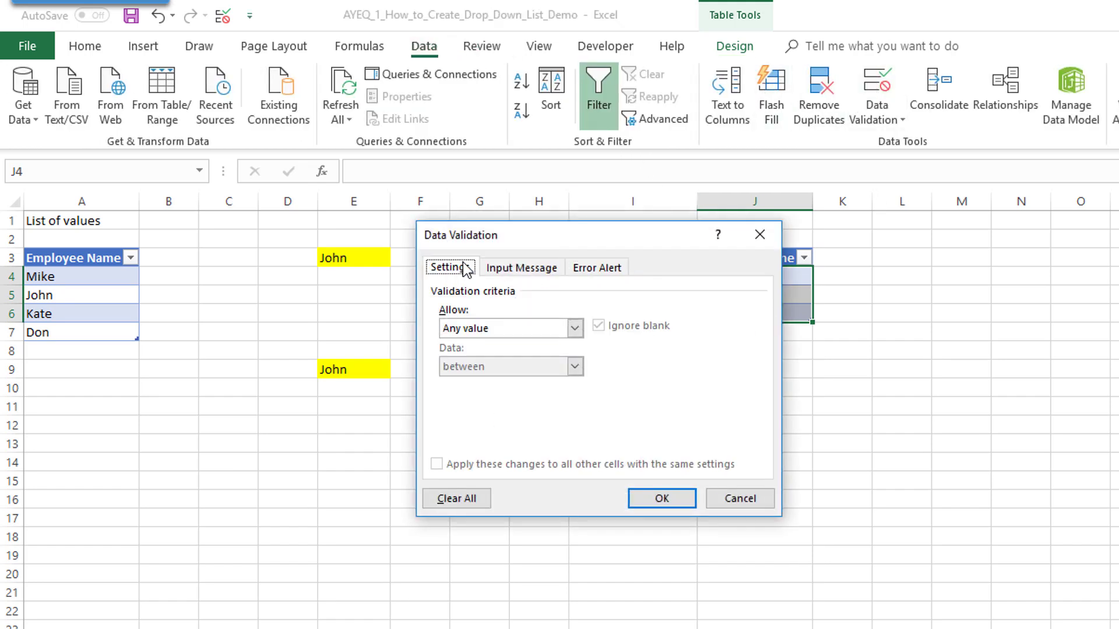
pyautogui.moveTo(493, 242); pyautogui.dragTo(927, 286)
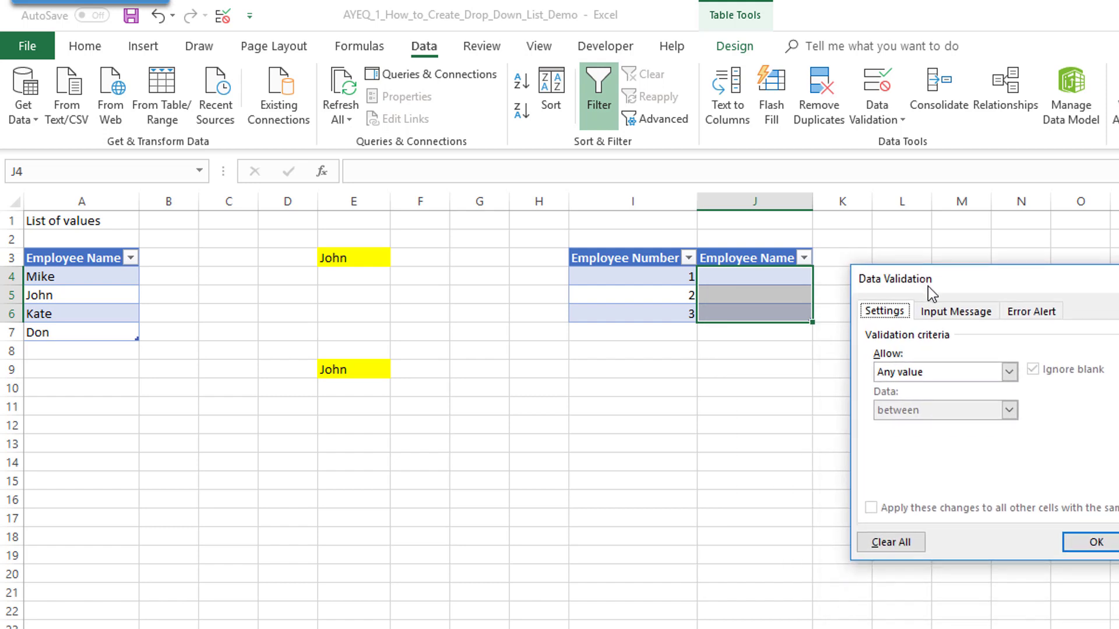
pyautogui.click(932, 373)
pyautogui.click(914, 427)
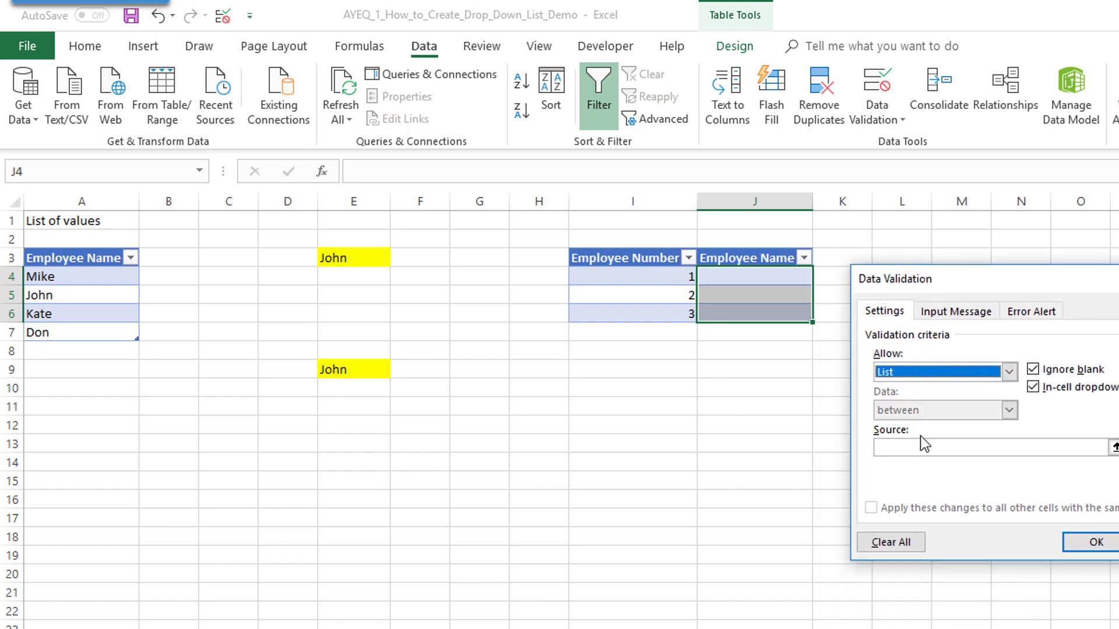
pyautogui.click(919, 444)
pyautogui.press('F3')
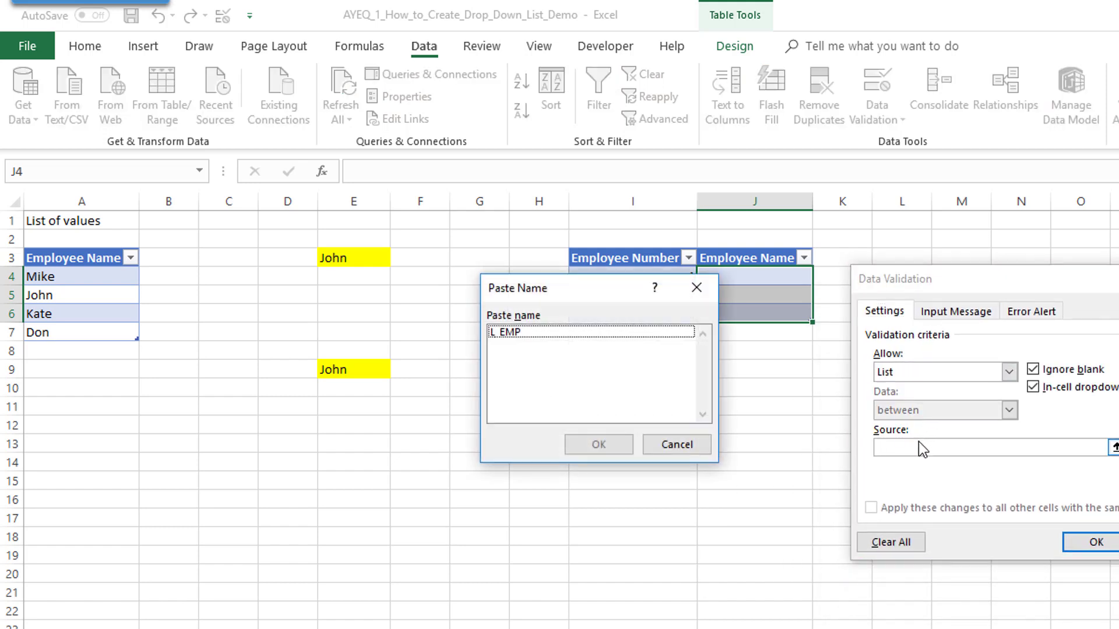
pyautogui.doubleClick(531, 332)
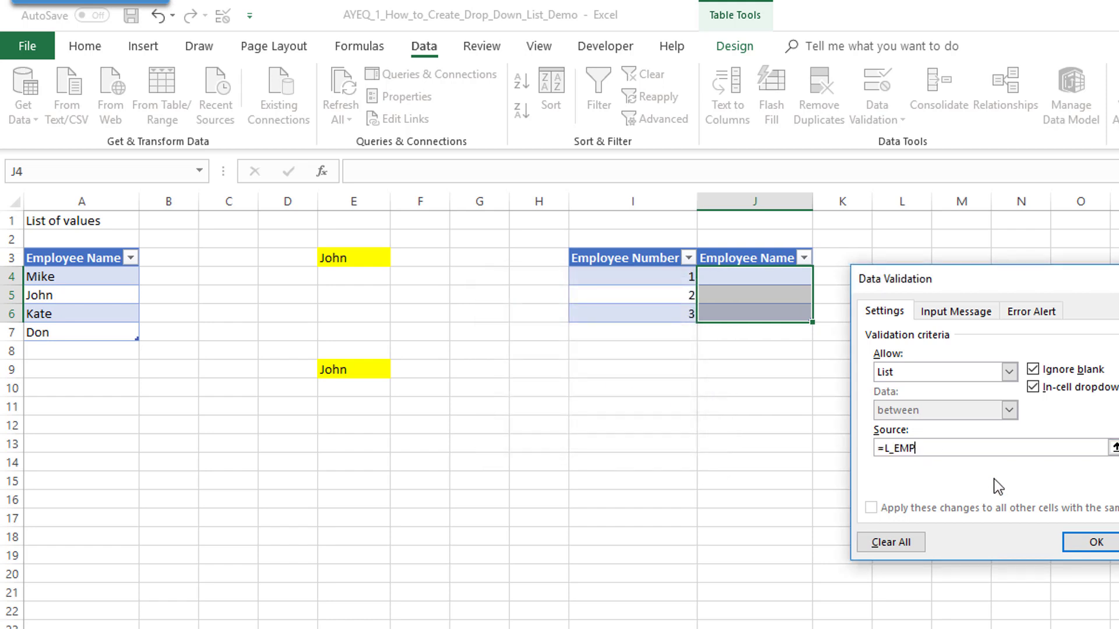
pyautogui.click(1093, 542)
pyautogui.click(912, 406)
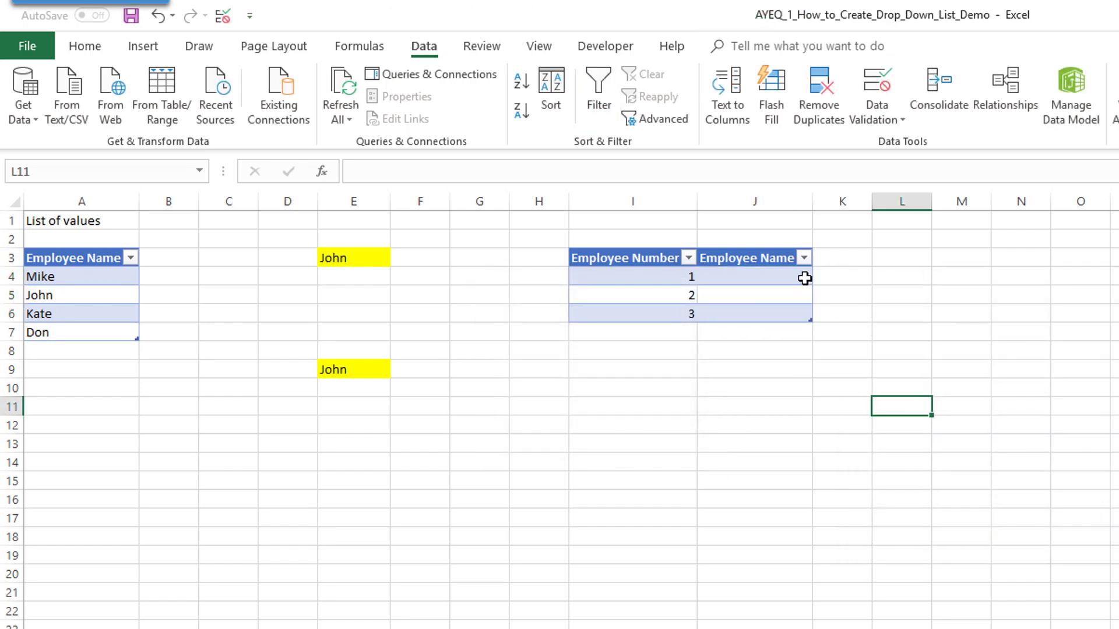
# Step: Fill the Employee Name cells from their drop-down lists, choosing the first listed employee in J4 and the second in J5 and J6
pyautogui.click(804, 278)
pyautogui.click(819, 278)
pyautogui.press('Escape')
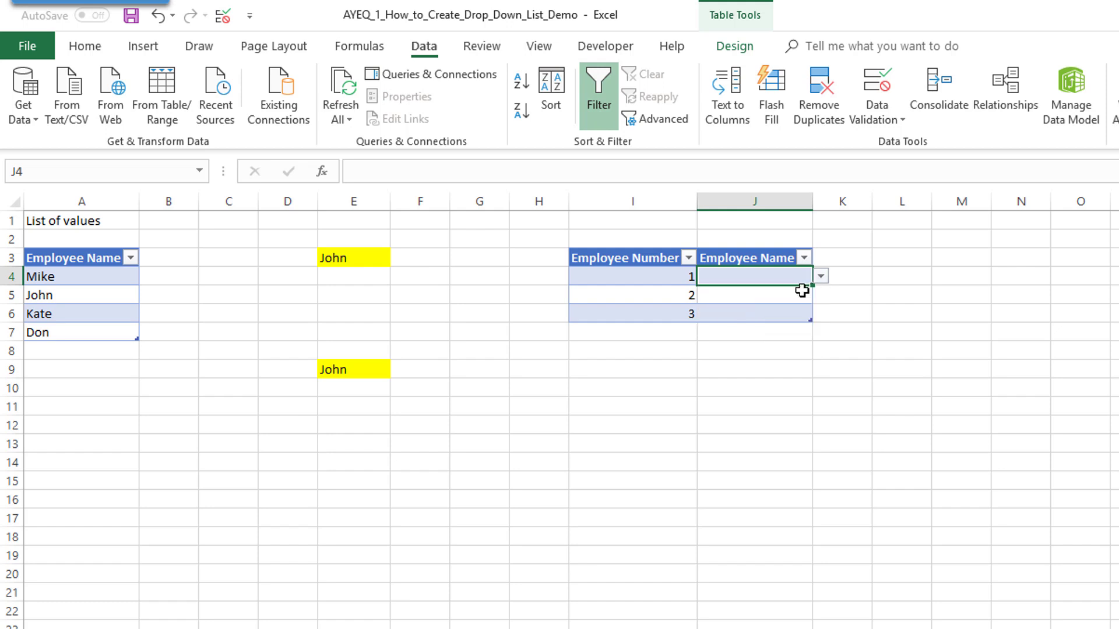
pyautogui.click(801, 293)
pyautogui.click(821, 295)
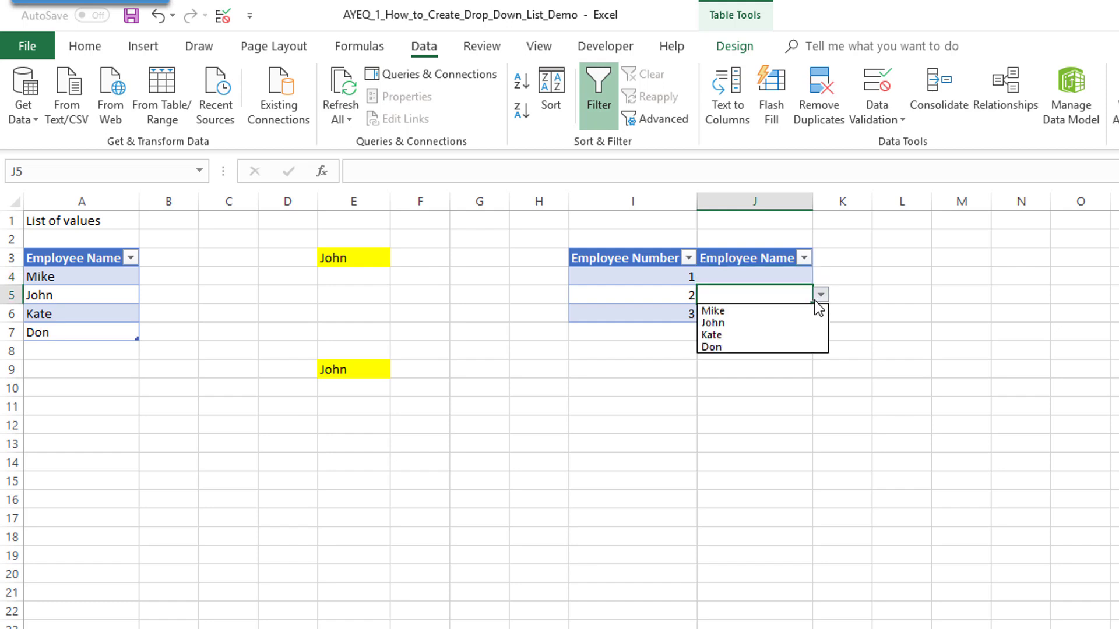
pyautogui.click(788, 323)
pyautogui.click(787, 276)
pyautogui.click(821, 276)
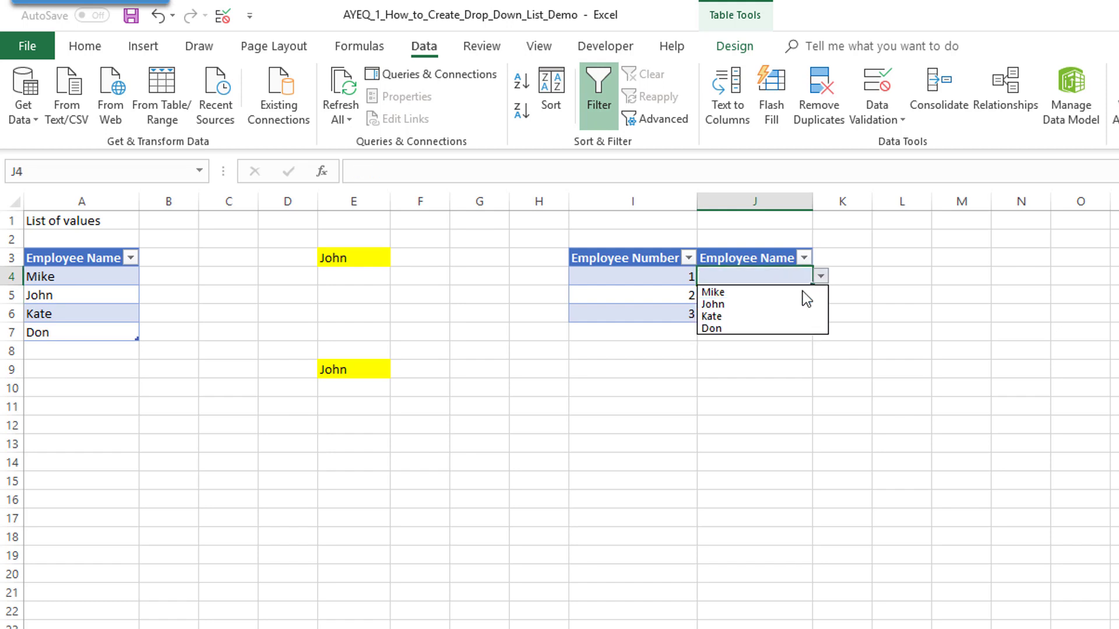
pyautogui.click(803, 291)
pyautogui.click(790, 314)
pyautogui.click(818, 315)
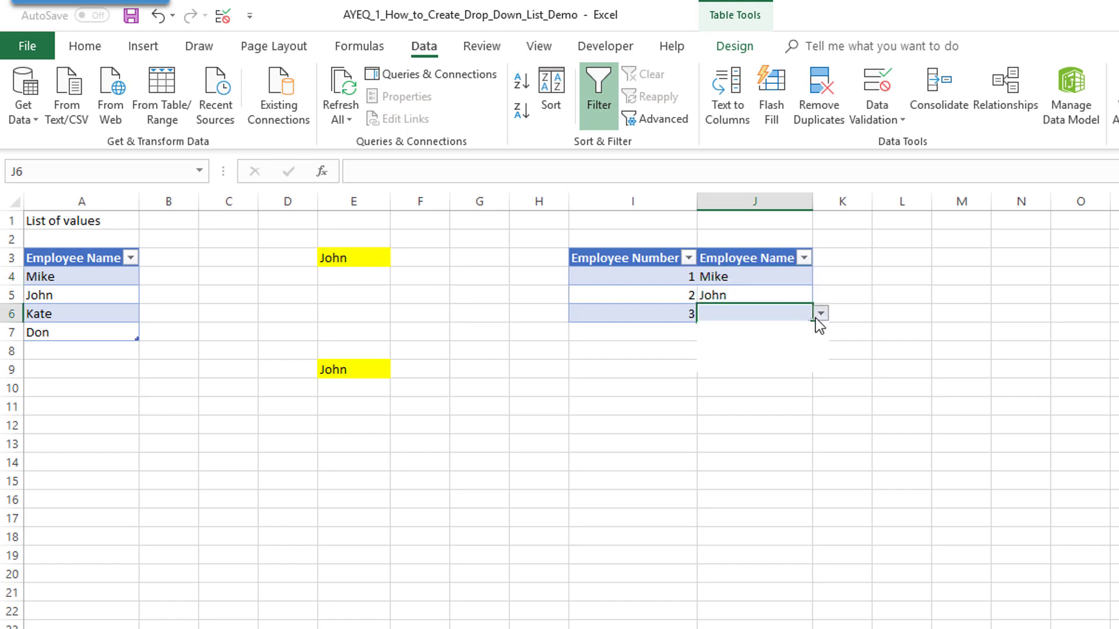
pyautogui.click(788, 339)
# Step: Add a new row to the employee table by entering number 4 in I7
pyautogui.click(675, 334)
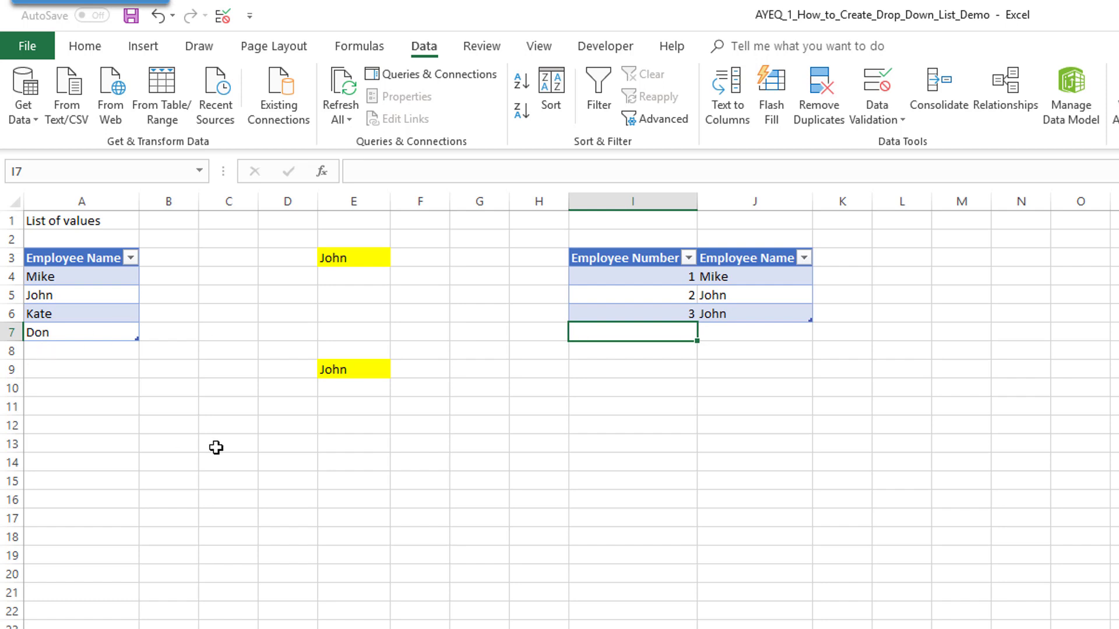
pyautogui.write('4')
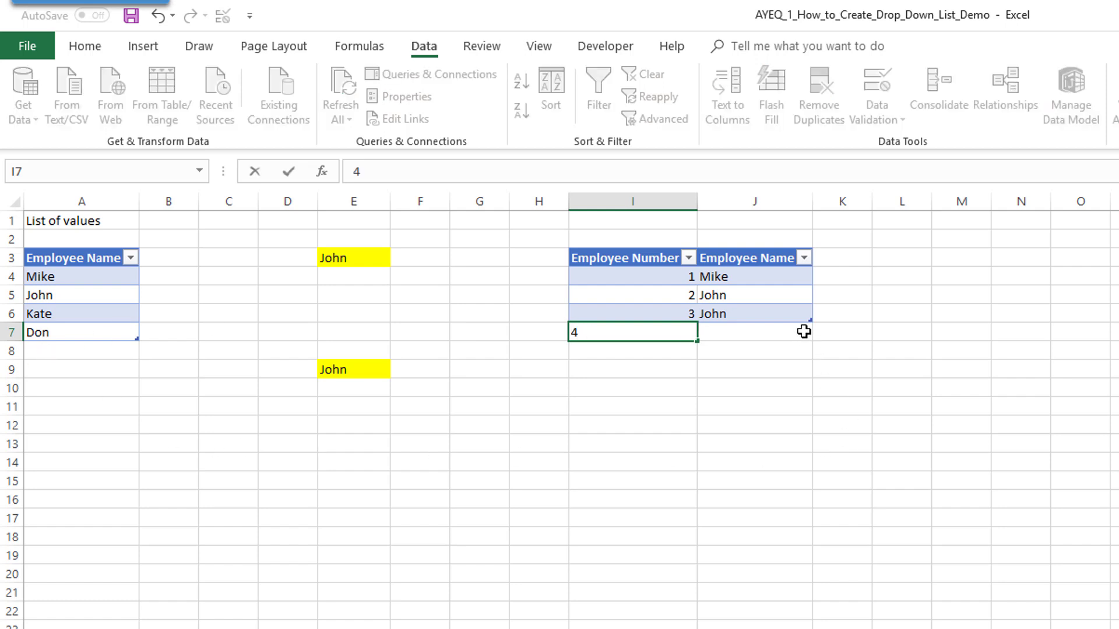
pyautogui.click(804, 332)
# Step: Change the employee in J6 to the third name of the drop-down list
pyautogui.click(804, 313)
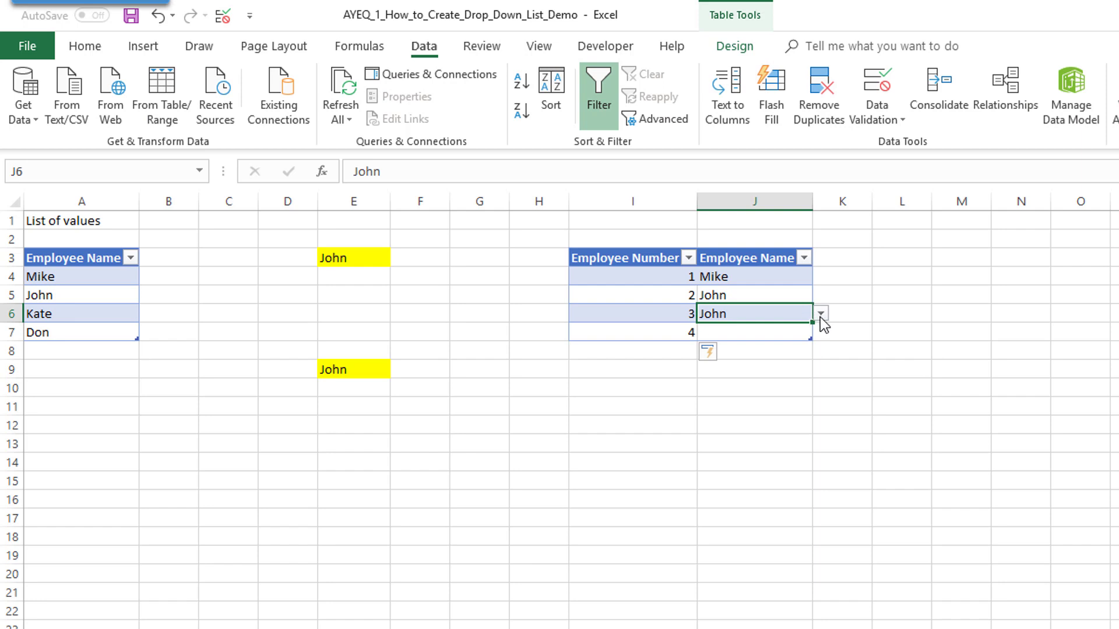
pyautogui.click(820, 318)
pyautogui.click(778, 355)
# Step: Check that the drop-down list carries over to the new row's Employee Name cell J7, leaving the cell empty
pyautogui.click(757, 335)
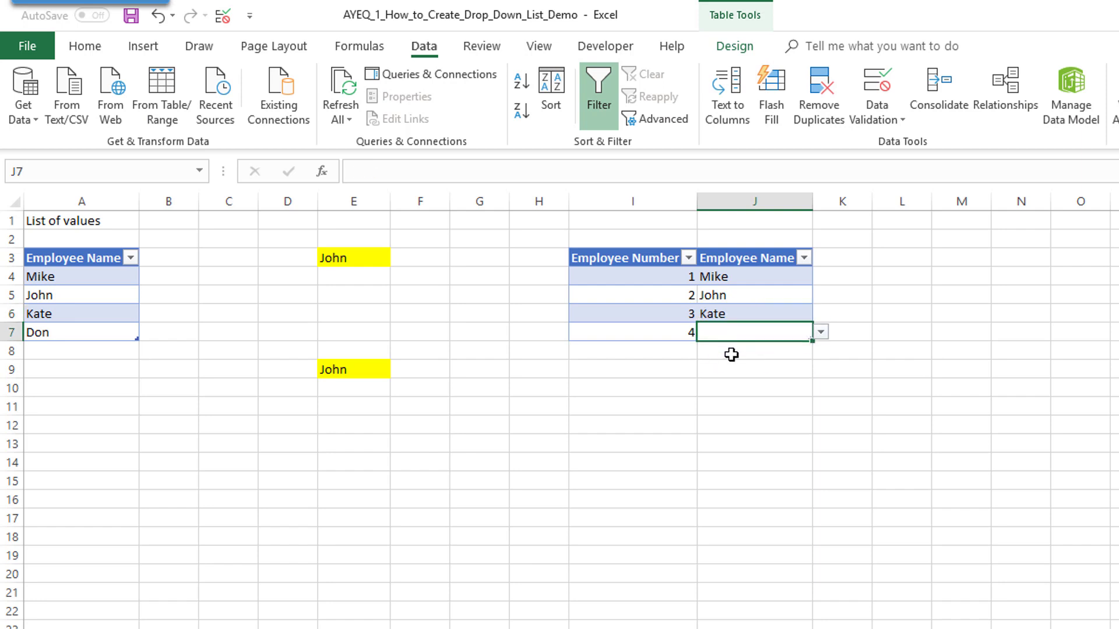
pyautogui.click(682, 354)
pyautogui.click(684, 335)
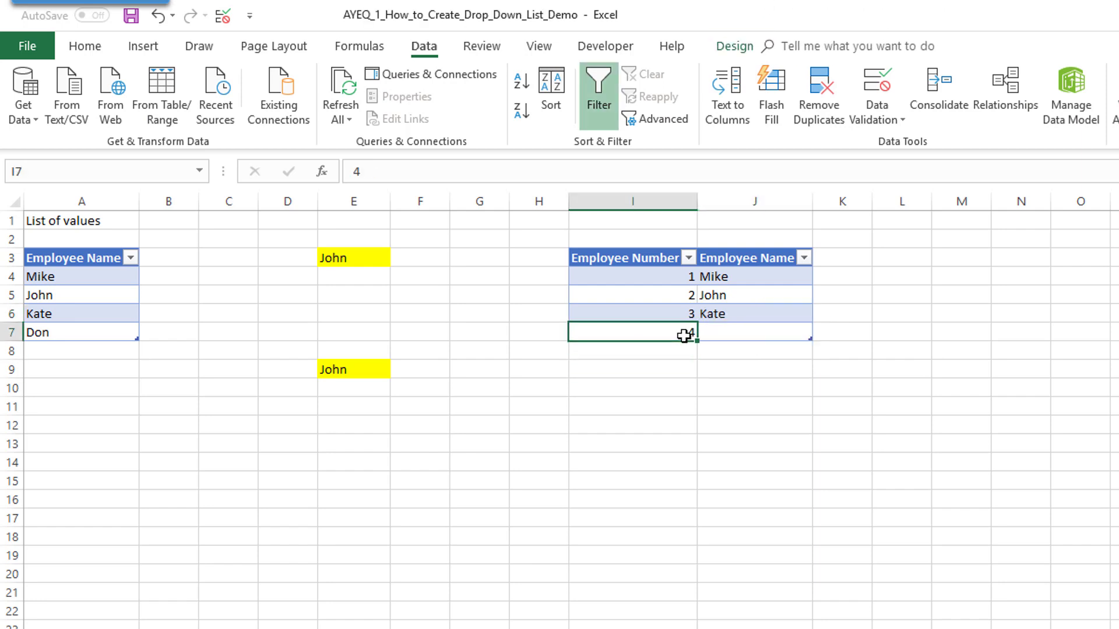
pyautogui.click(754, 335)
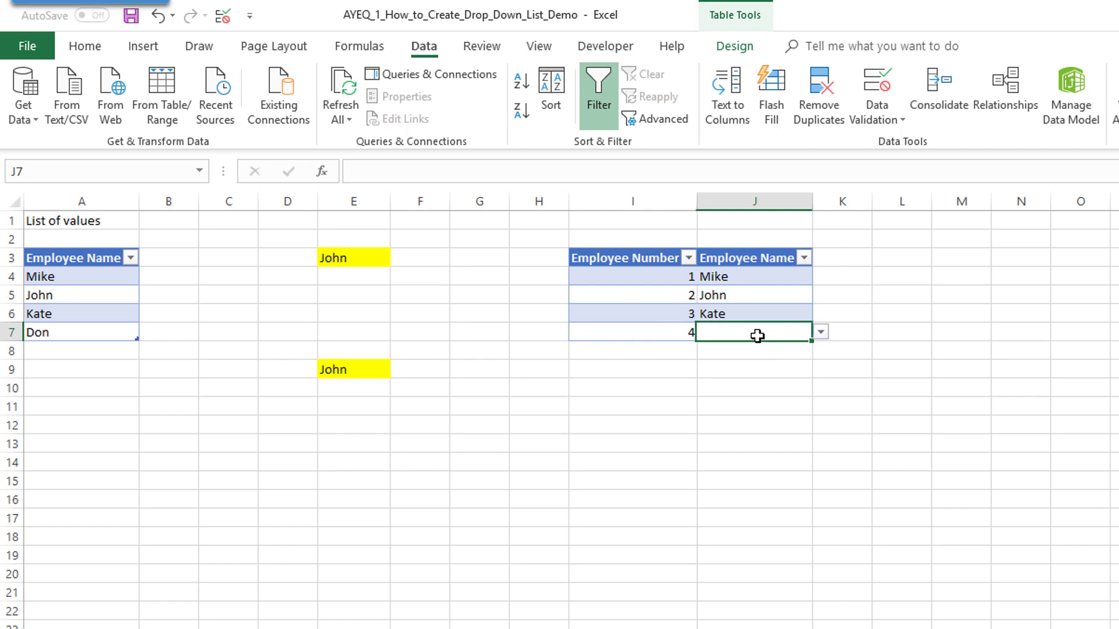
pyautogui.click(820, 335)
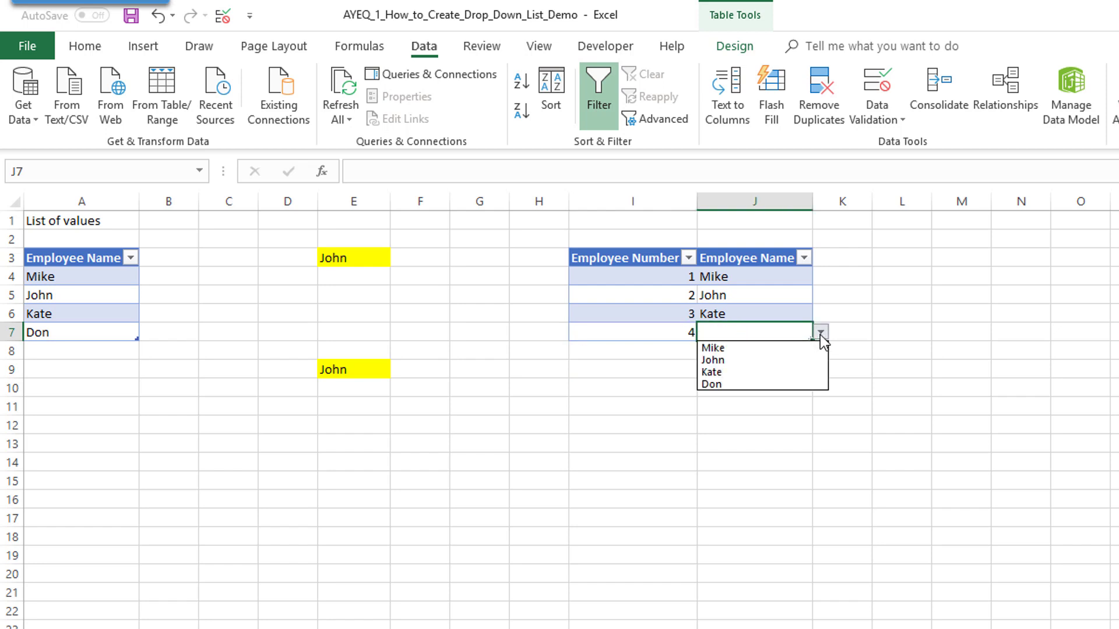
pyautogui.click(660, 371)
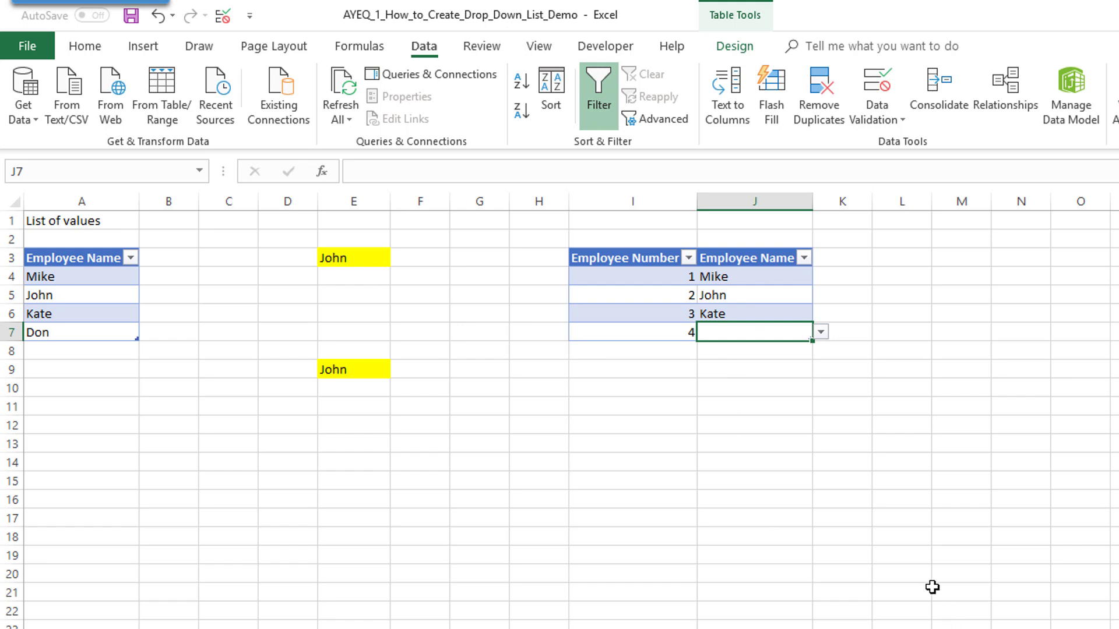
pyautogui.click(853, 399)
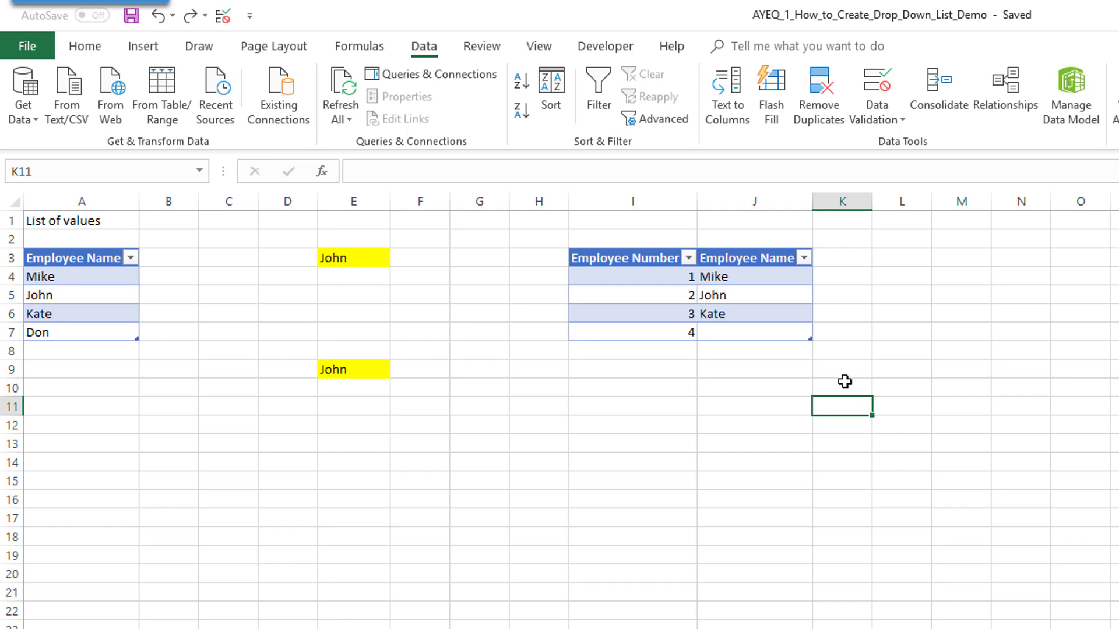
# Step: Enter the test text ABC in cell M5, outside the employee table
pyautogui.click(963, 300)
pyautogui.write('ABC')
pyautogui.press('Return')
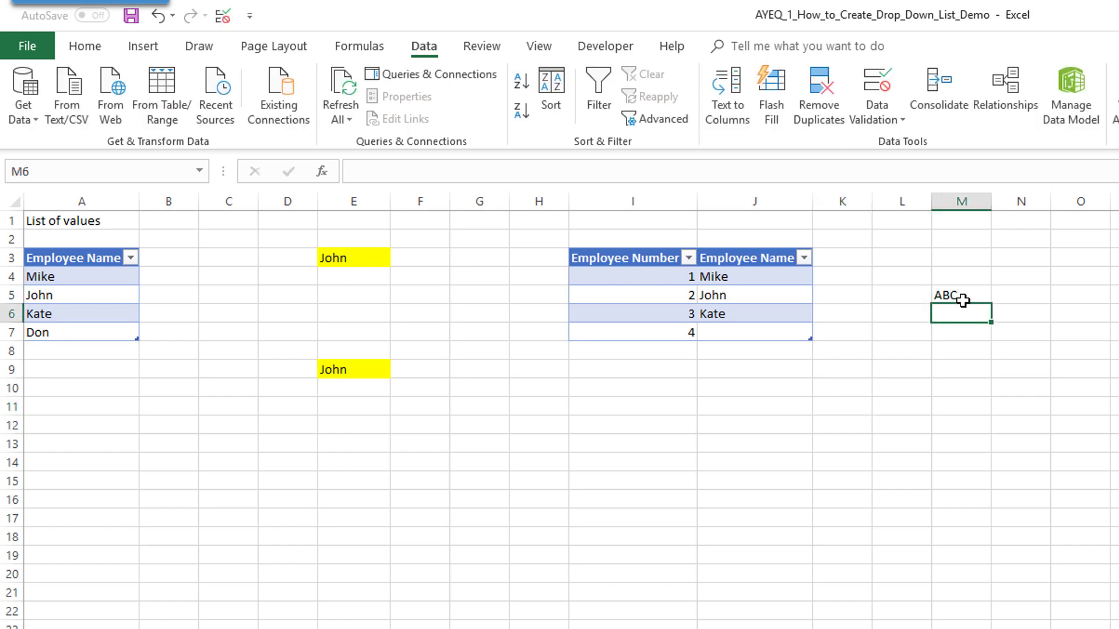
# Step: Copy ABC from M5 and paste it as values only over the validated Employee Name cell J5
pyautogui.click(963, 300)
pyautogui.hotkey('ctrl', 'c')
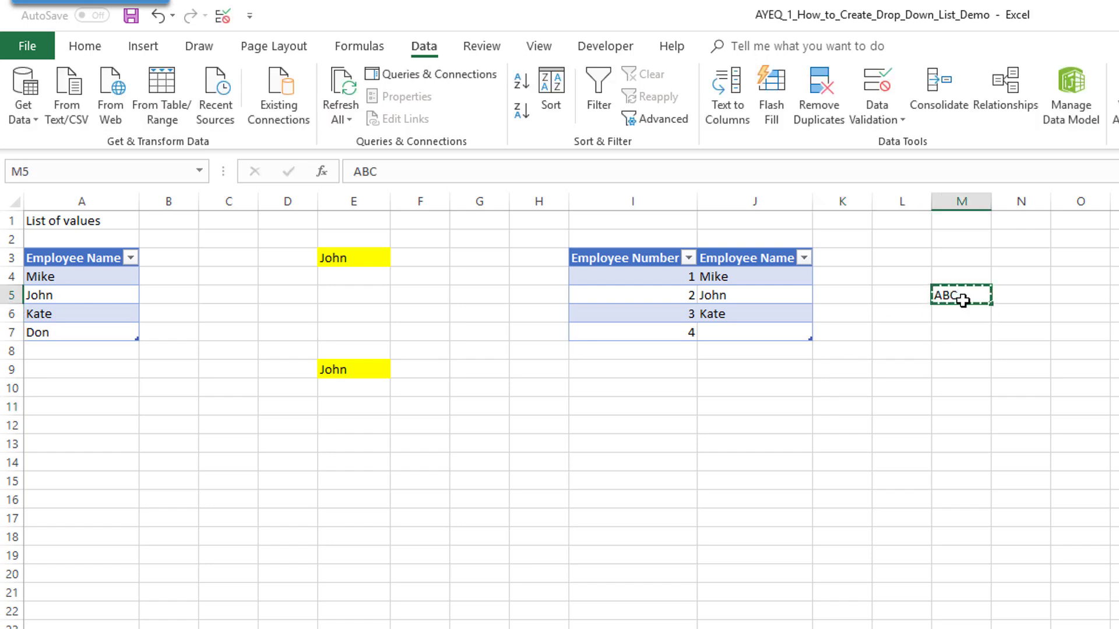
pyautogui.rightClick(791, 294)
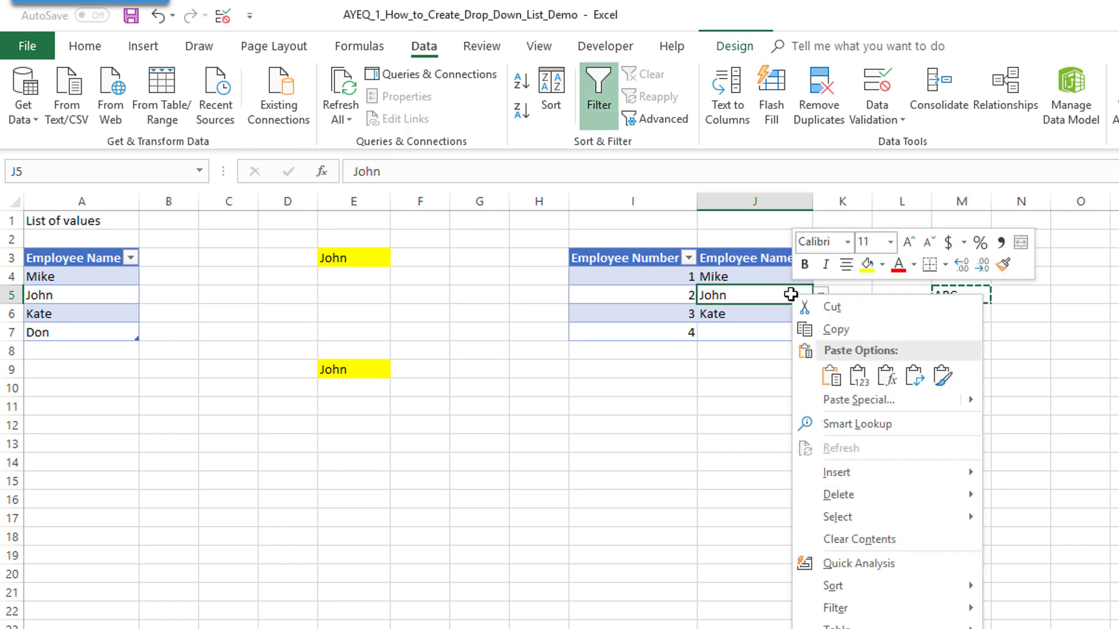
pyautogui.click(858, 376)
pyautogui.click(807, 385)
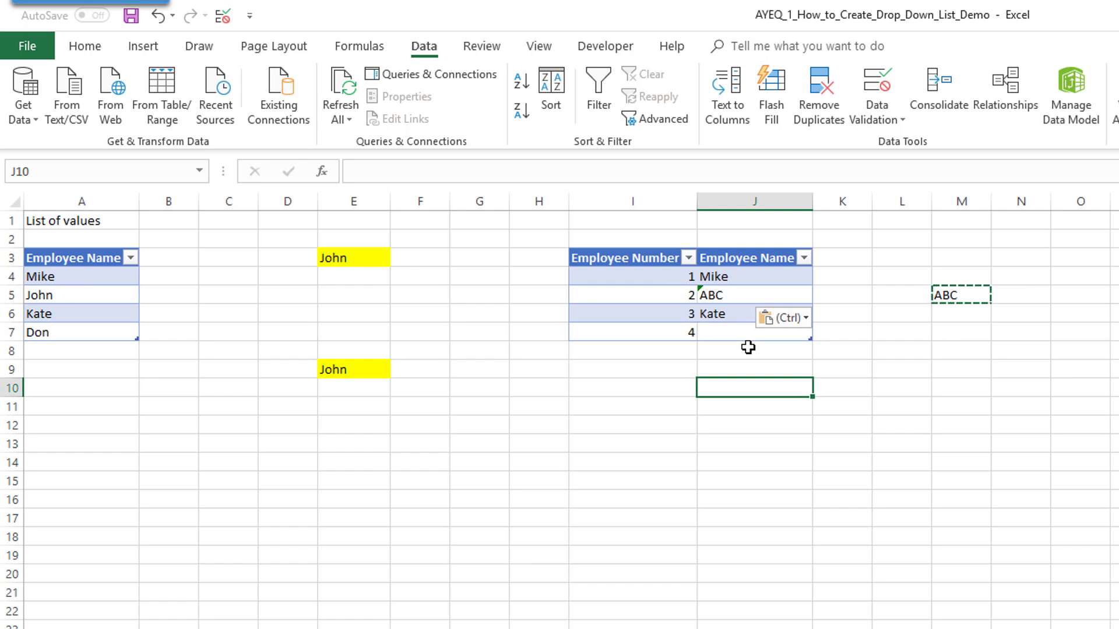
pyautogui.click(731, 313)
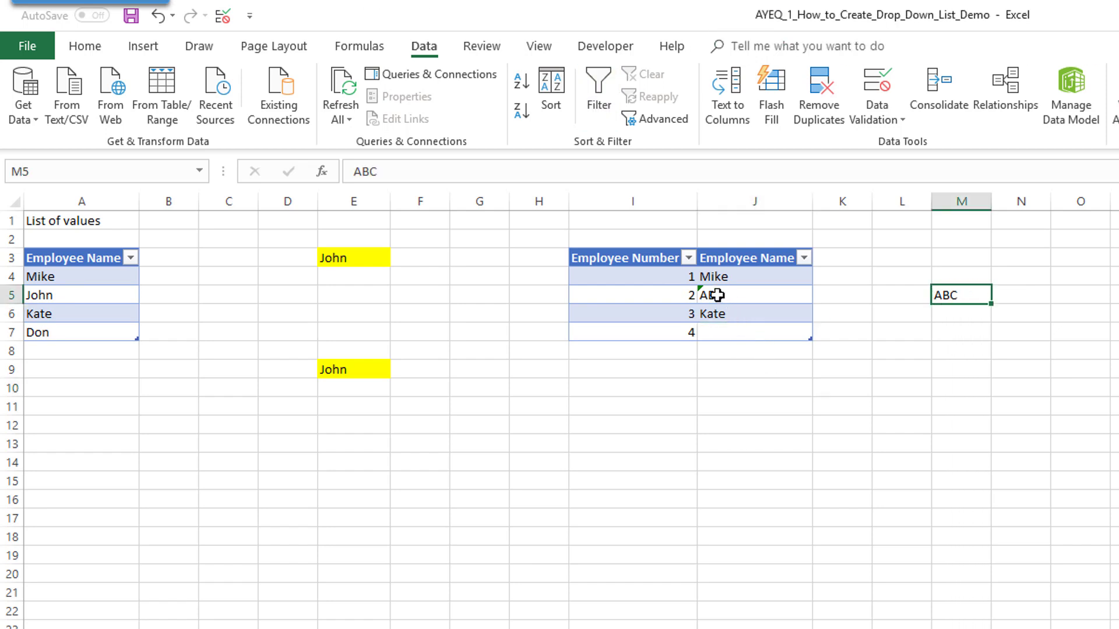
# Step: Examine the error-checking options offered for the pasted entry in J5 without applying any of them
pyautogui.click(701, 292)
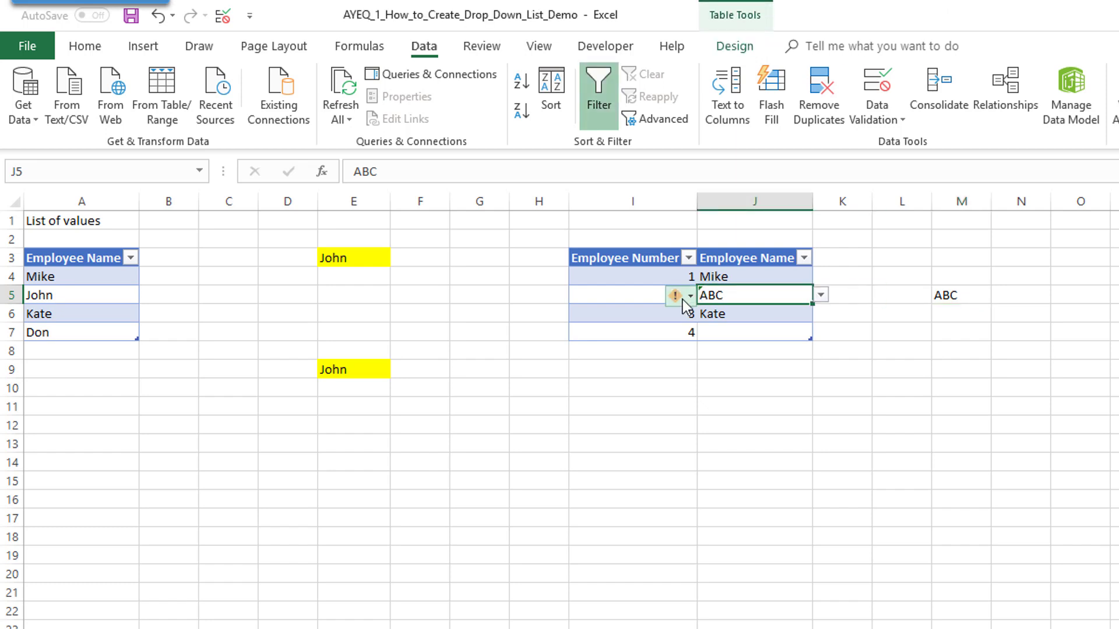
pyautogui.click(683, 300)
pyautogui.click(700, 295)
pyautogui.click(681, 296)
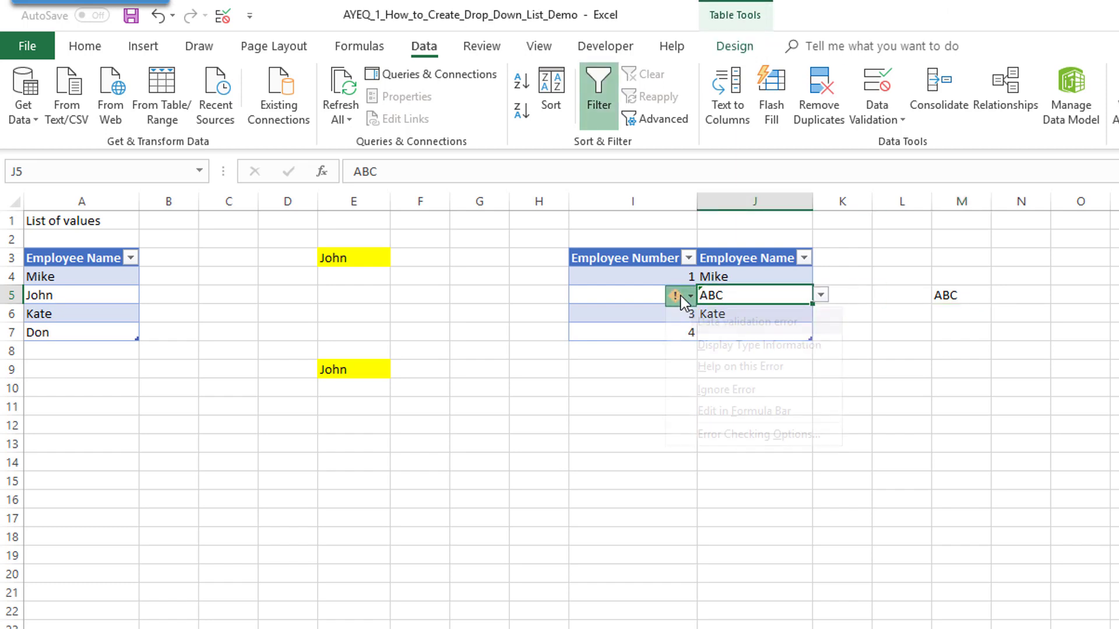
pyautogui.click(678, 297)
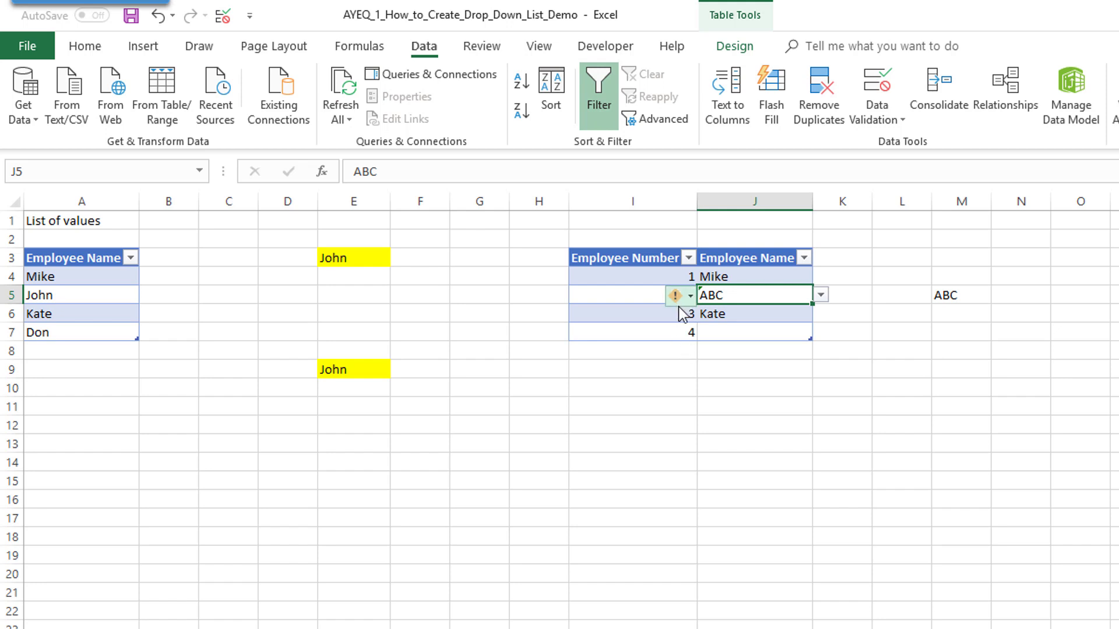
pyautogui.click(679, 391)
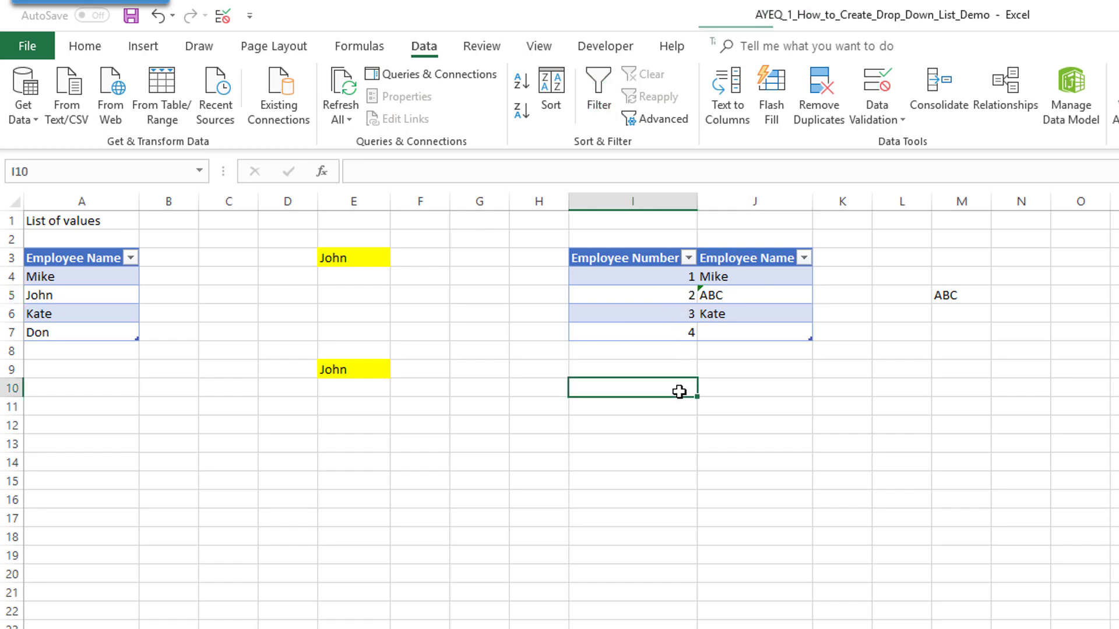
# Step: Replace the pasted text in J5 with the second name of the drop-down list
pyautogui.click(749, 296)
pyautogui.click(821, 295)
pyautogui.click(713, 322)
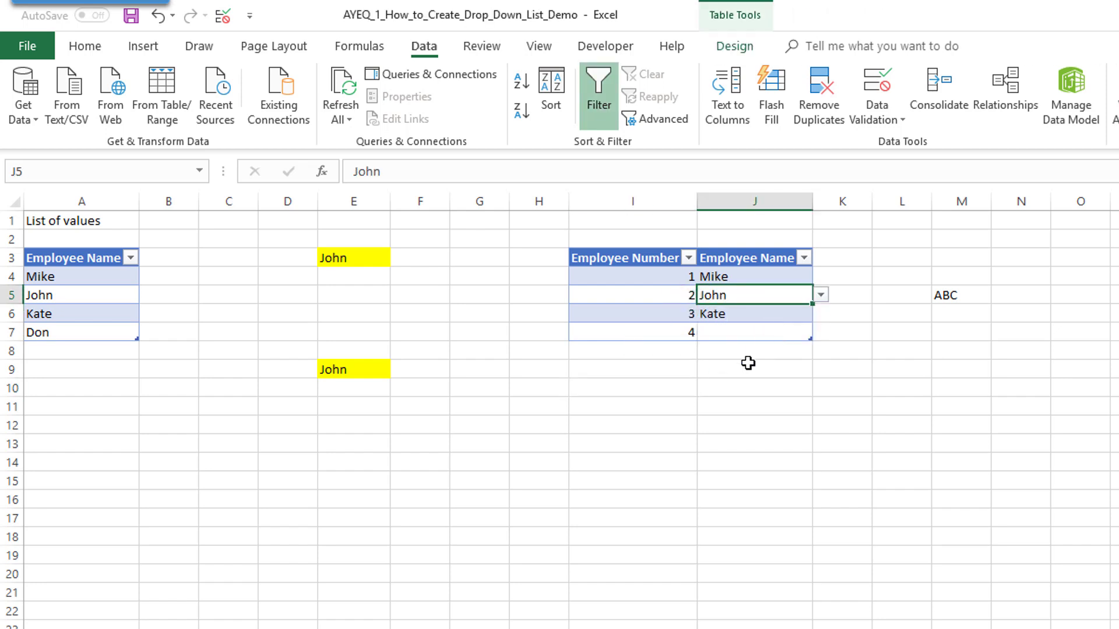
pyautogui.click(732, 382)
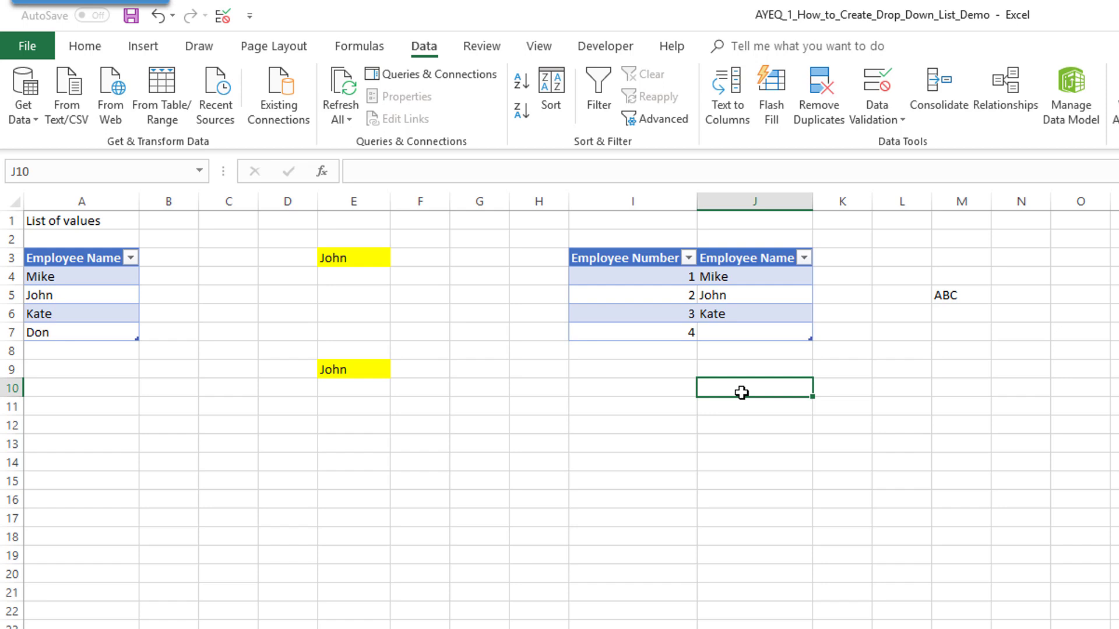
# Step: Replace the third name of the source list in A6 with ABC and check the existing table entry in J6
pyautogui.click(76, 314)
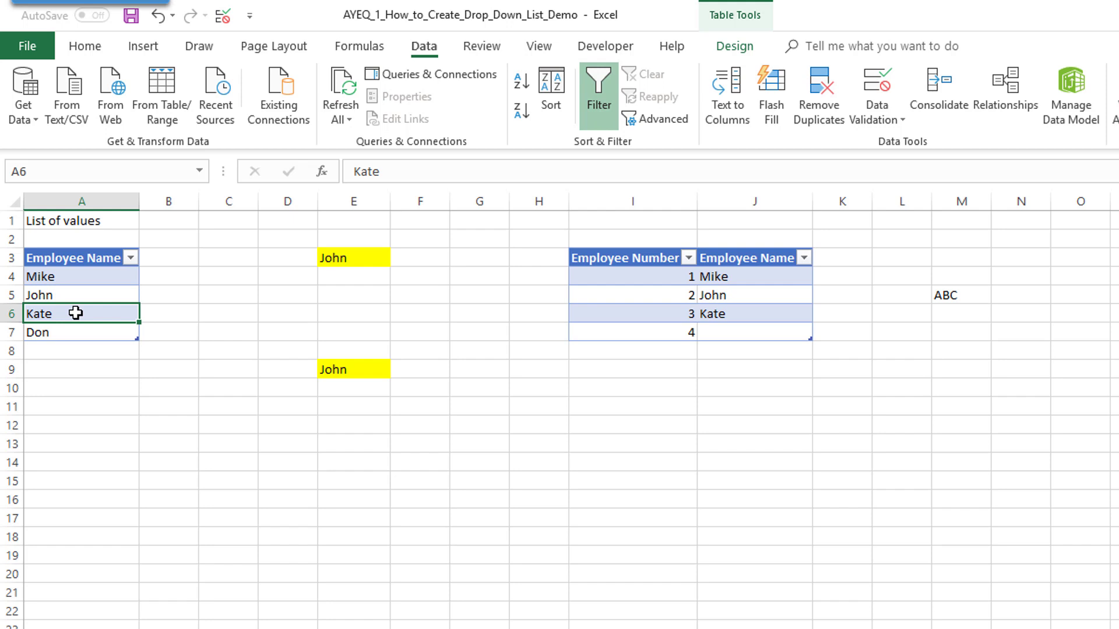
pyautogui.write('ABC')
pyautogui.press('Return')
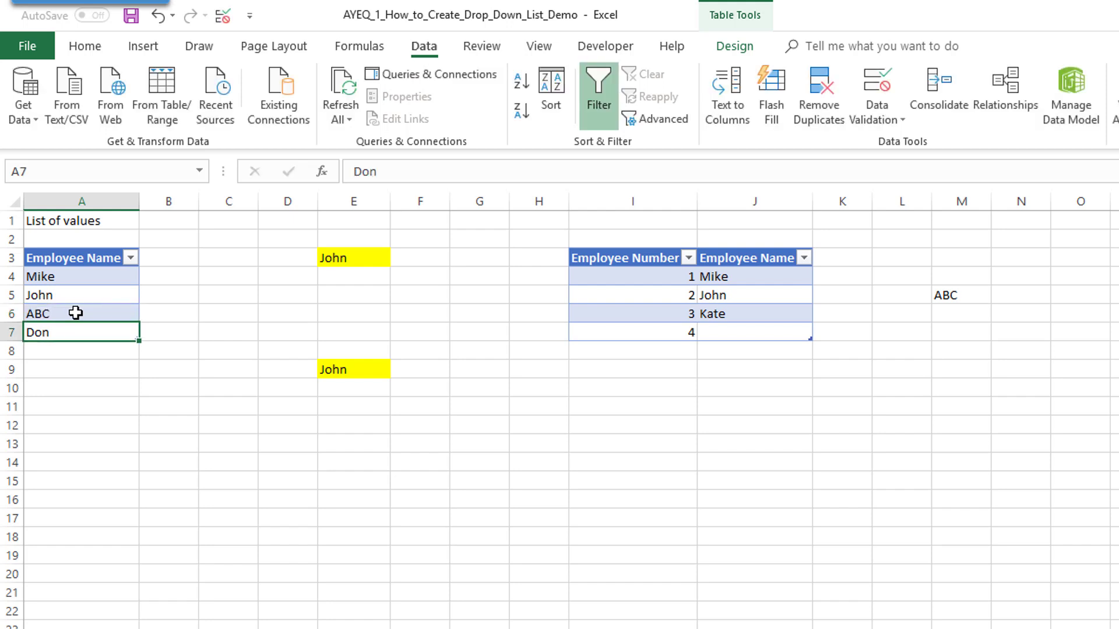
pyautogui.click(722, 315)
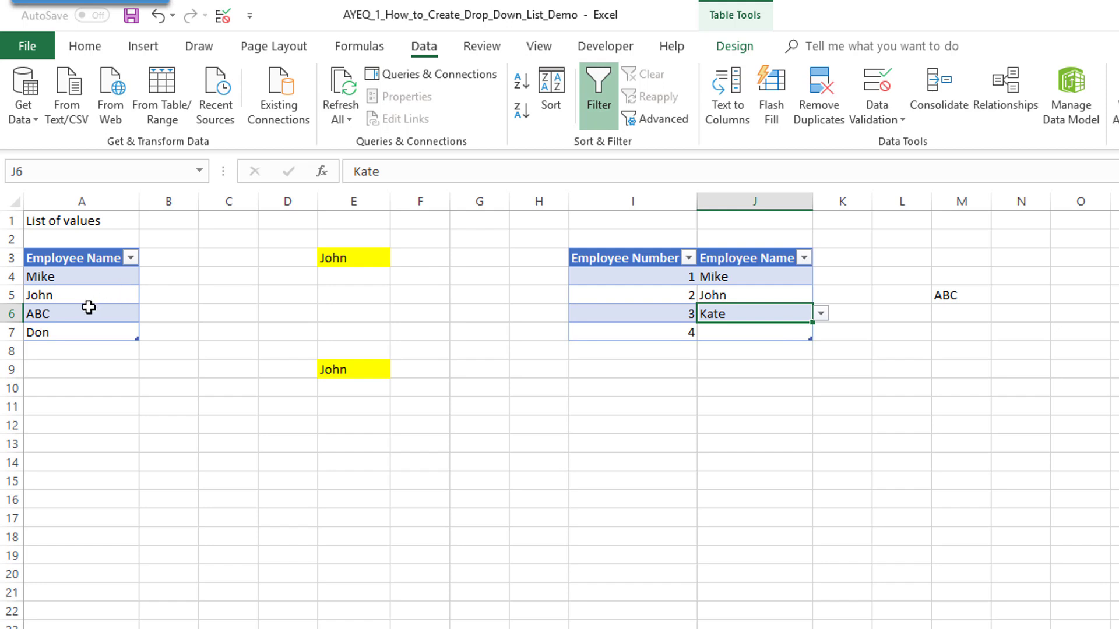
pyautogui.click(788, 364)
pyautogui.click(727, 317)
# Step: Try to enter the name removed from the source list in J7, and discard the entry
pyautogui.click(720, 333)
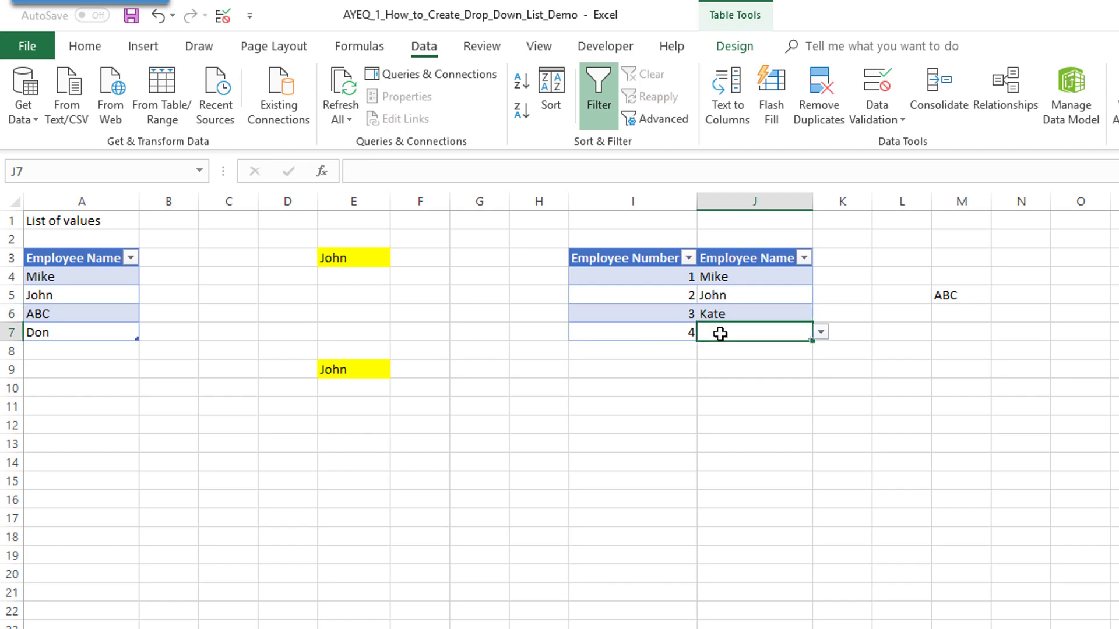
pyautogui.write('Kate')
pyautogui.press('Return')
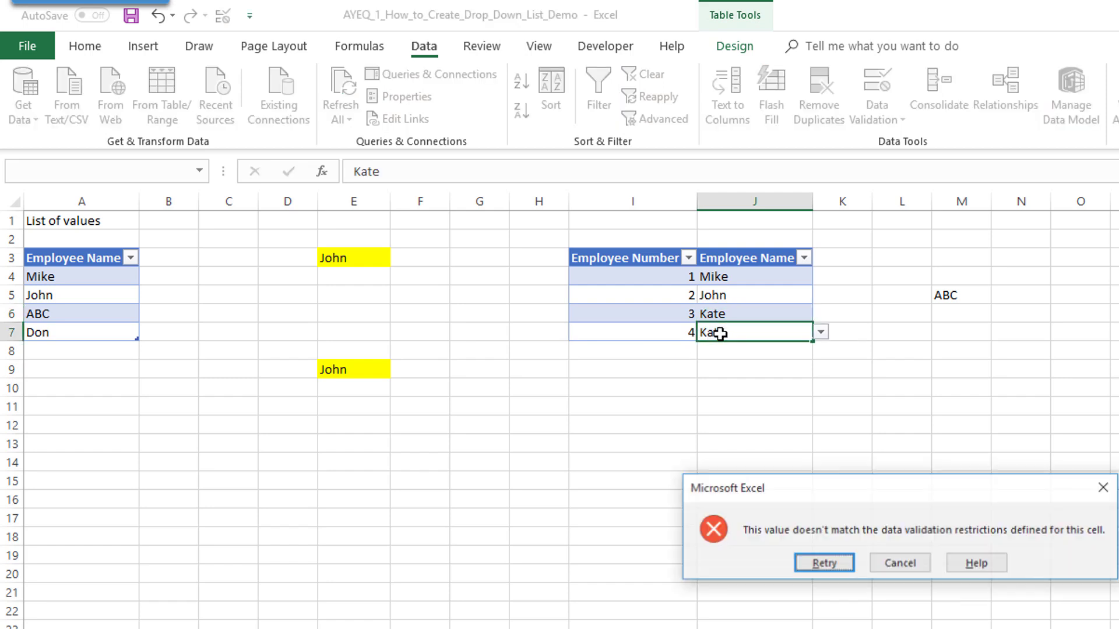
pyautogui.click(892, 564)
# Step: Compare the existing Employee Name entry in J6 with the changed source list
pyautogui.click(733, 314)
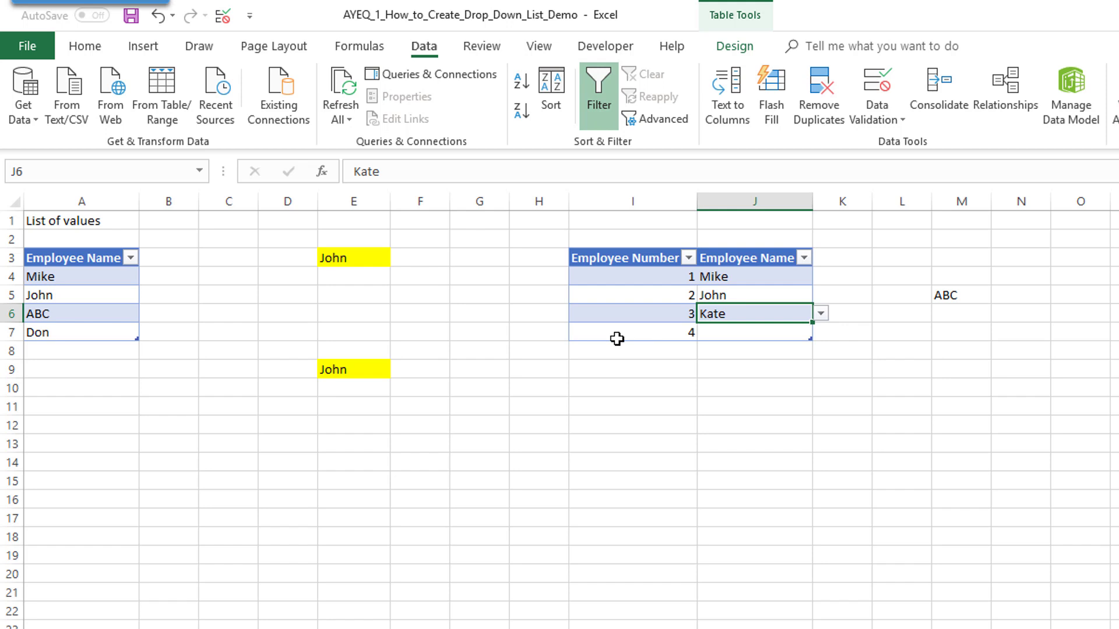
pyautogui.click(716, 385)
pyautogui.click(722, 309)
pyautogui.click(732, 376)
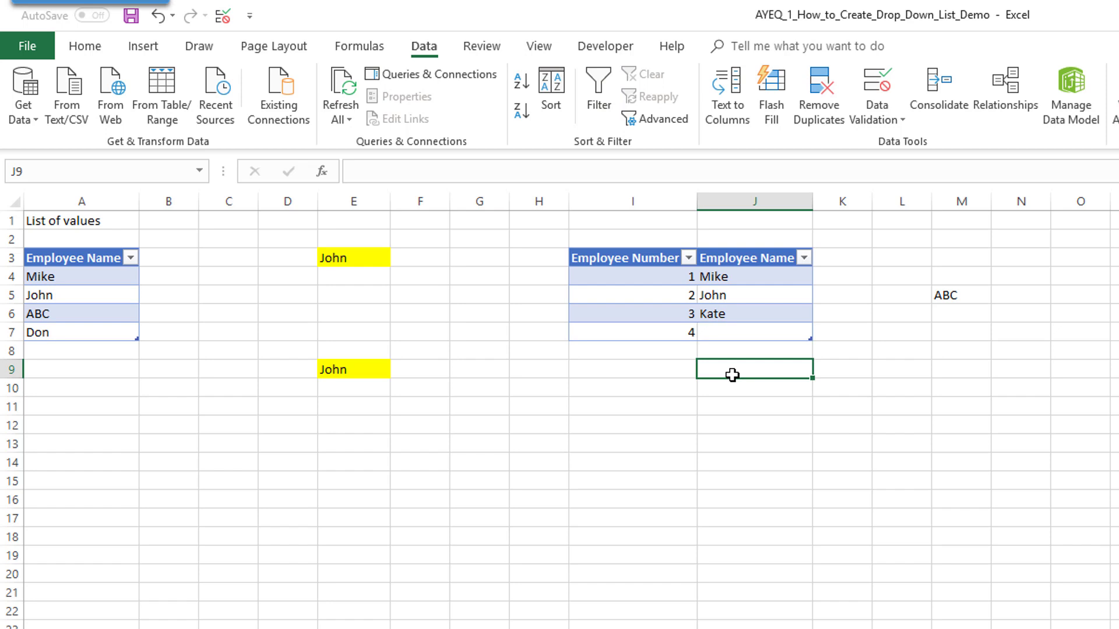